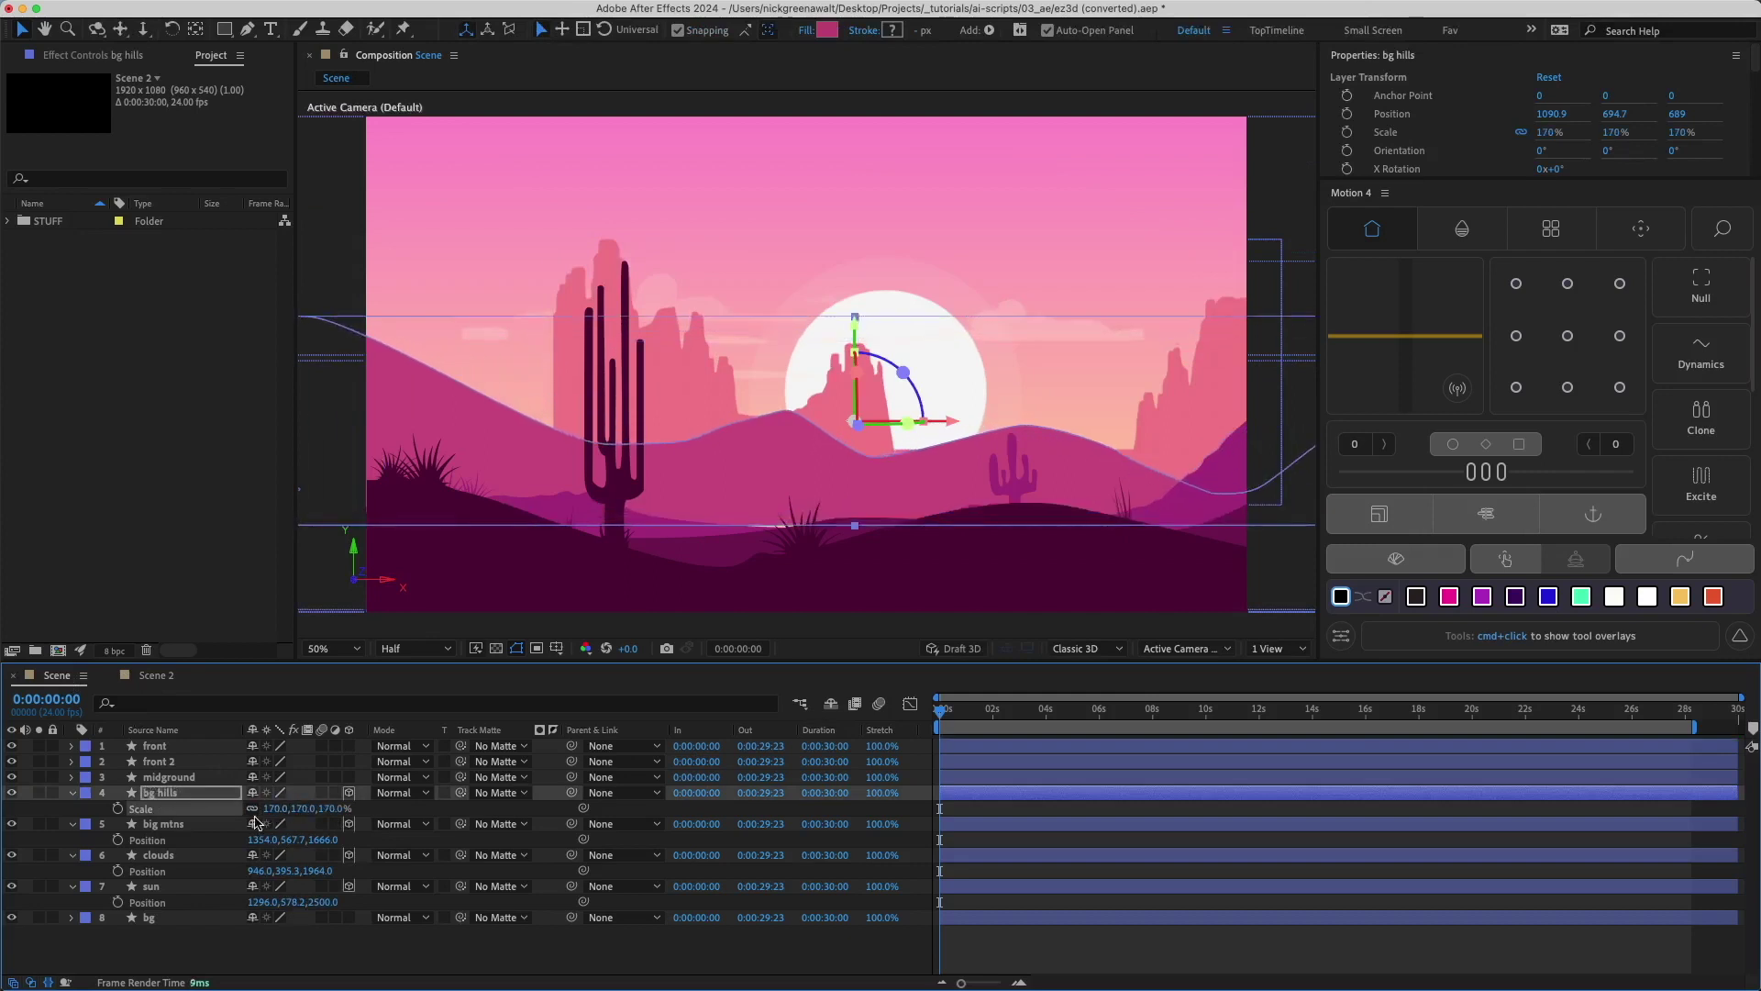
# Step: Show Scale on big mtns and sun to compare their enlarged sizes, then switch to Scene 2
pyautogui.click(273, 824)
pyautogui.press('s')
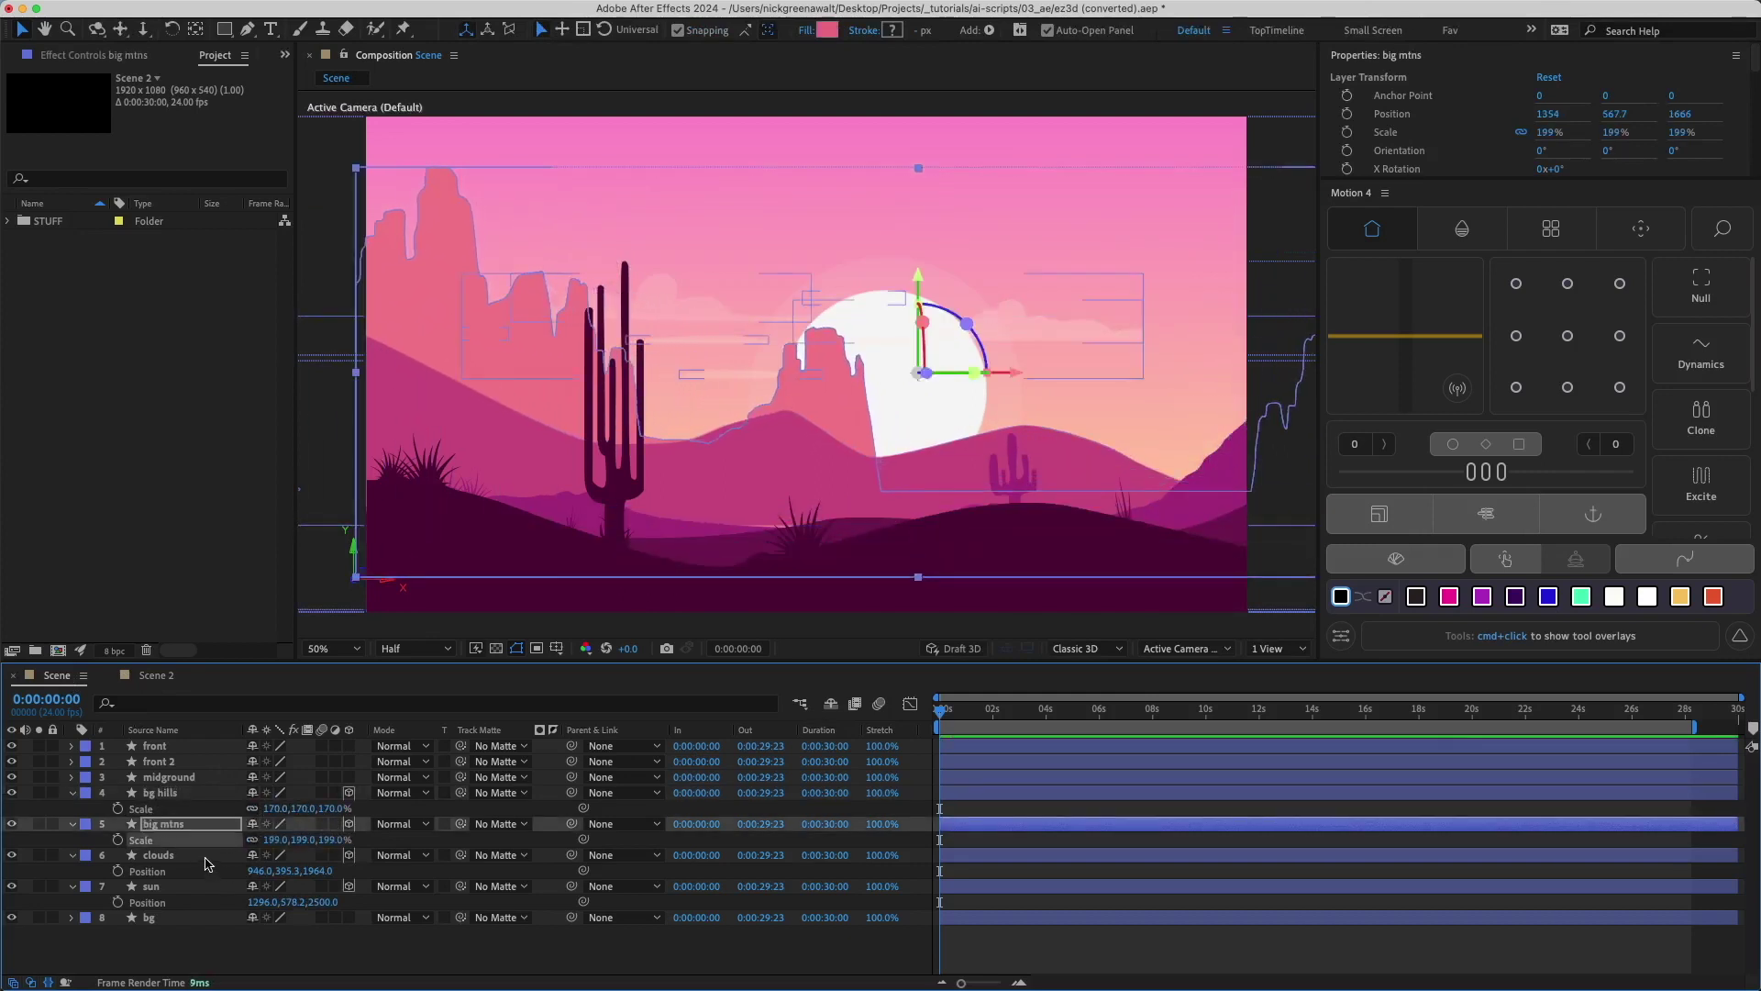
pyautogui.click(206, 857)
pyautogui.click(181, 885)
pyautogui.press('s')
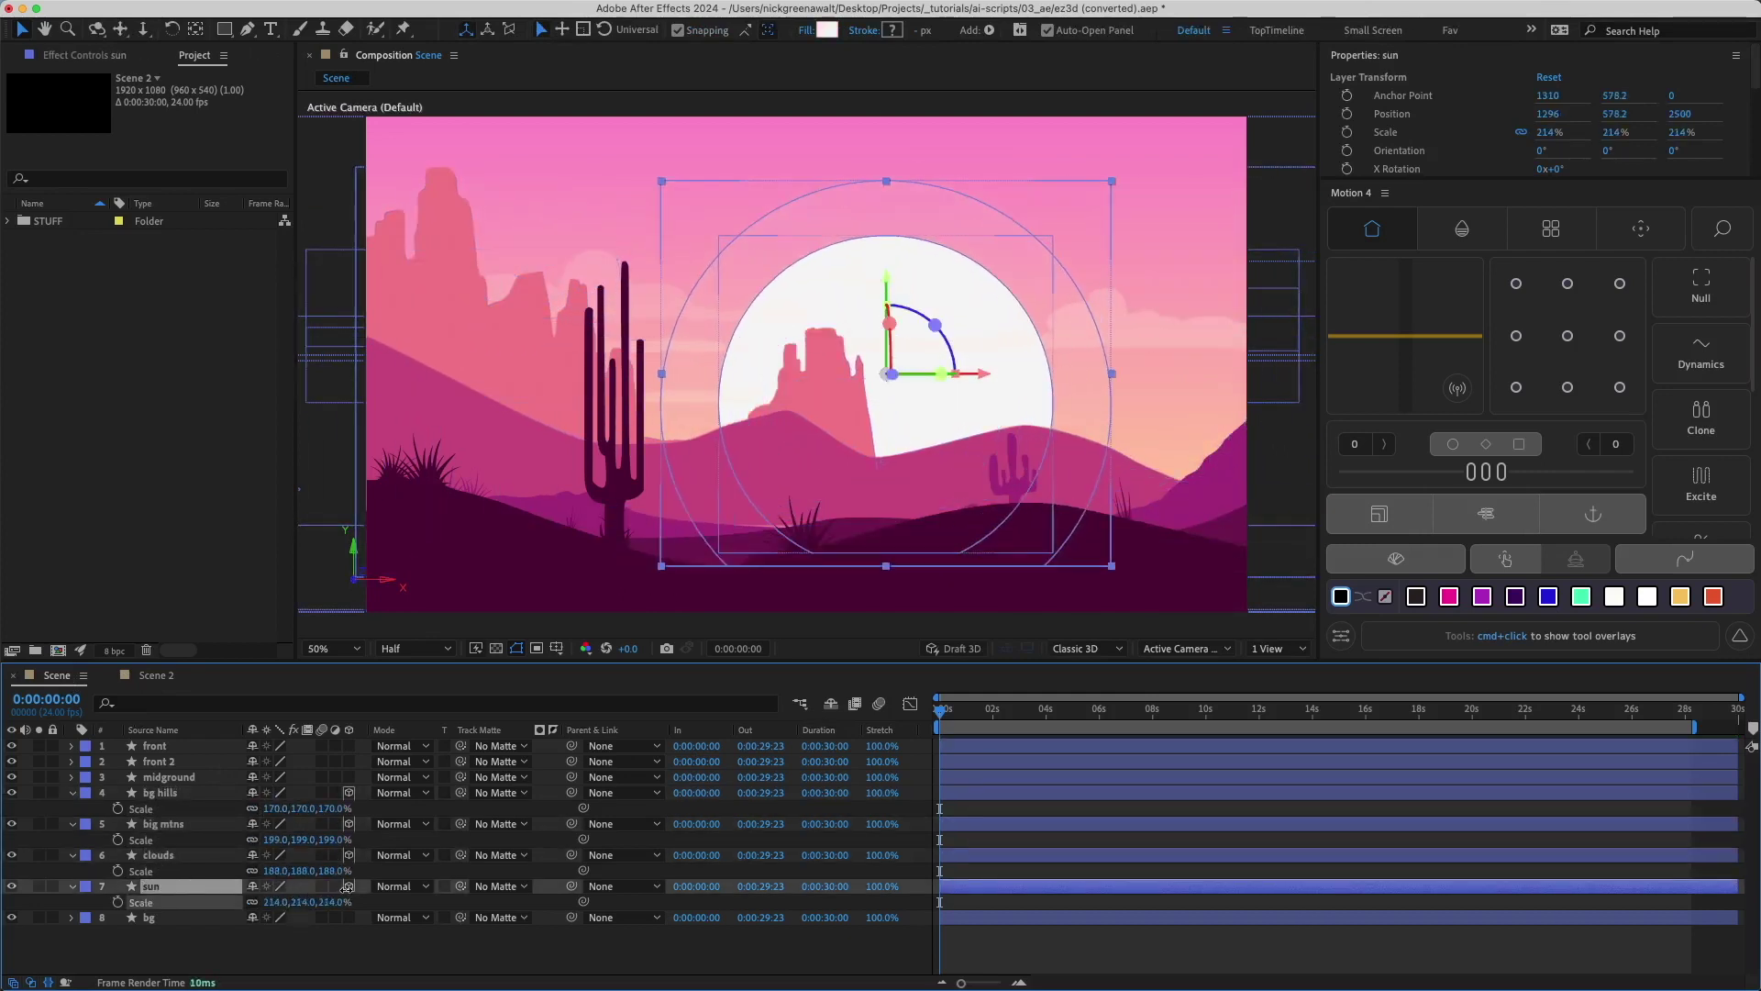
pyautogui.click(1035, 933)
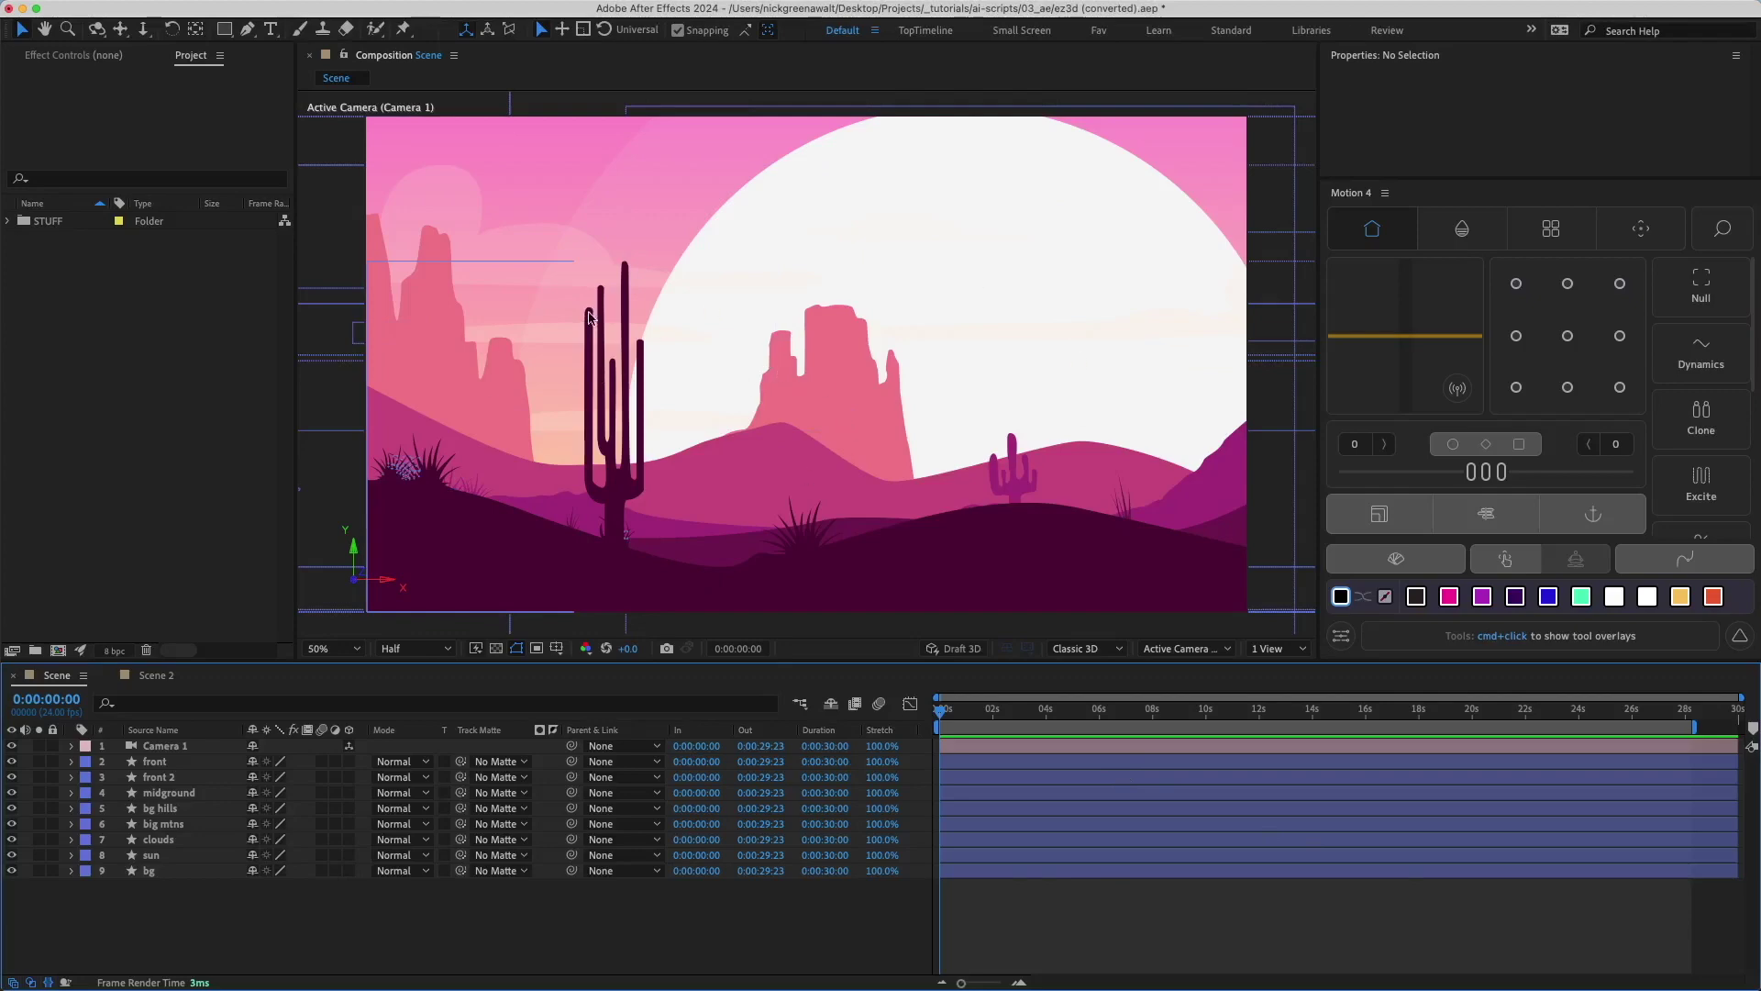
# Step: Launch EZ3D.jsx and rig the front through bg layers to new nulls, Null 104 to 111
pyautogui.click(593, 9)
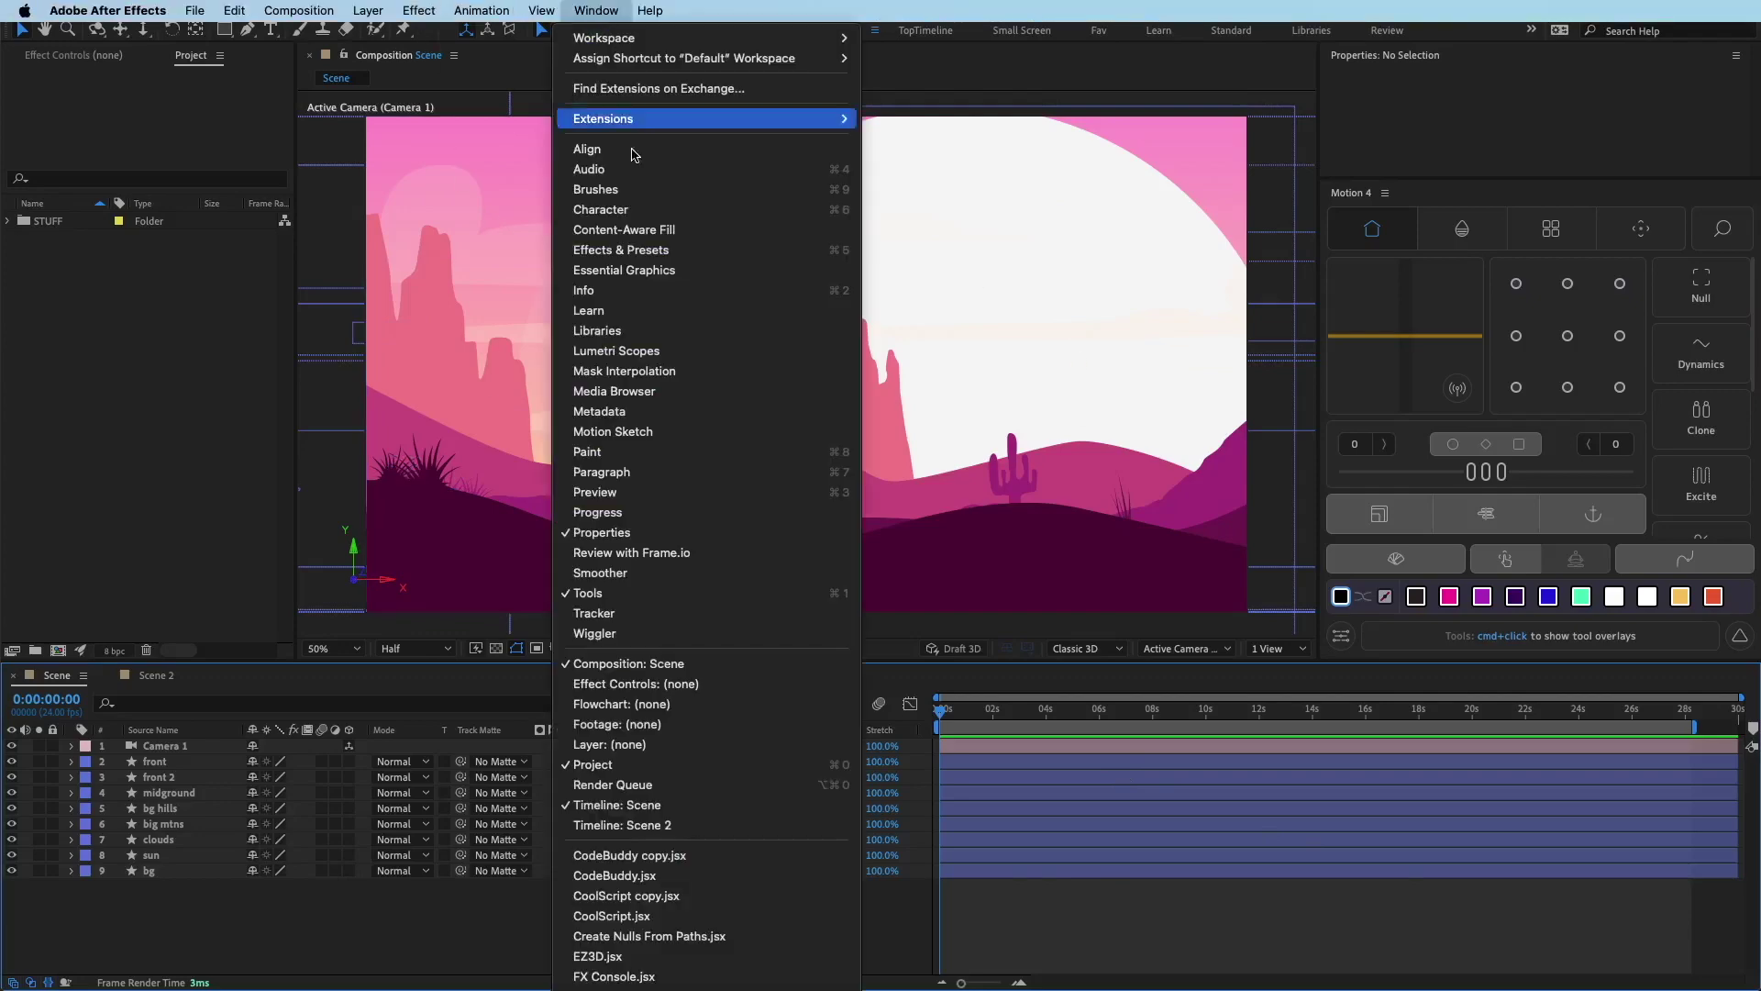
pyautogui.click(651, 957)
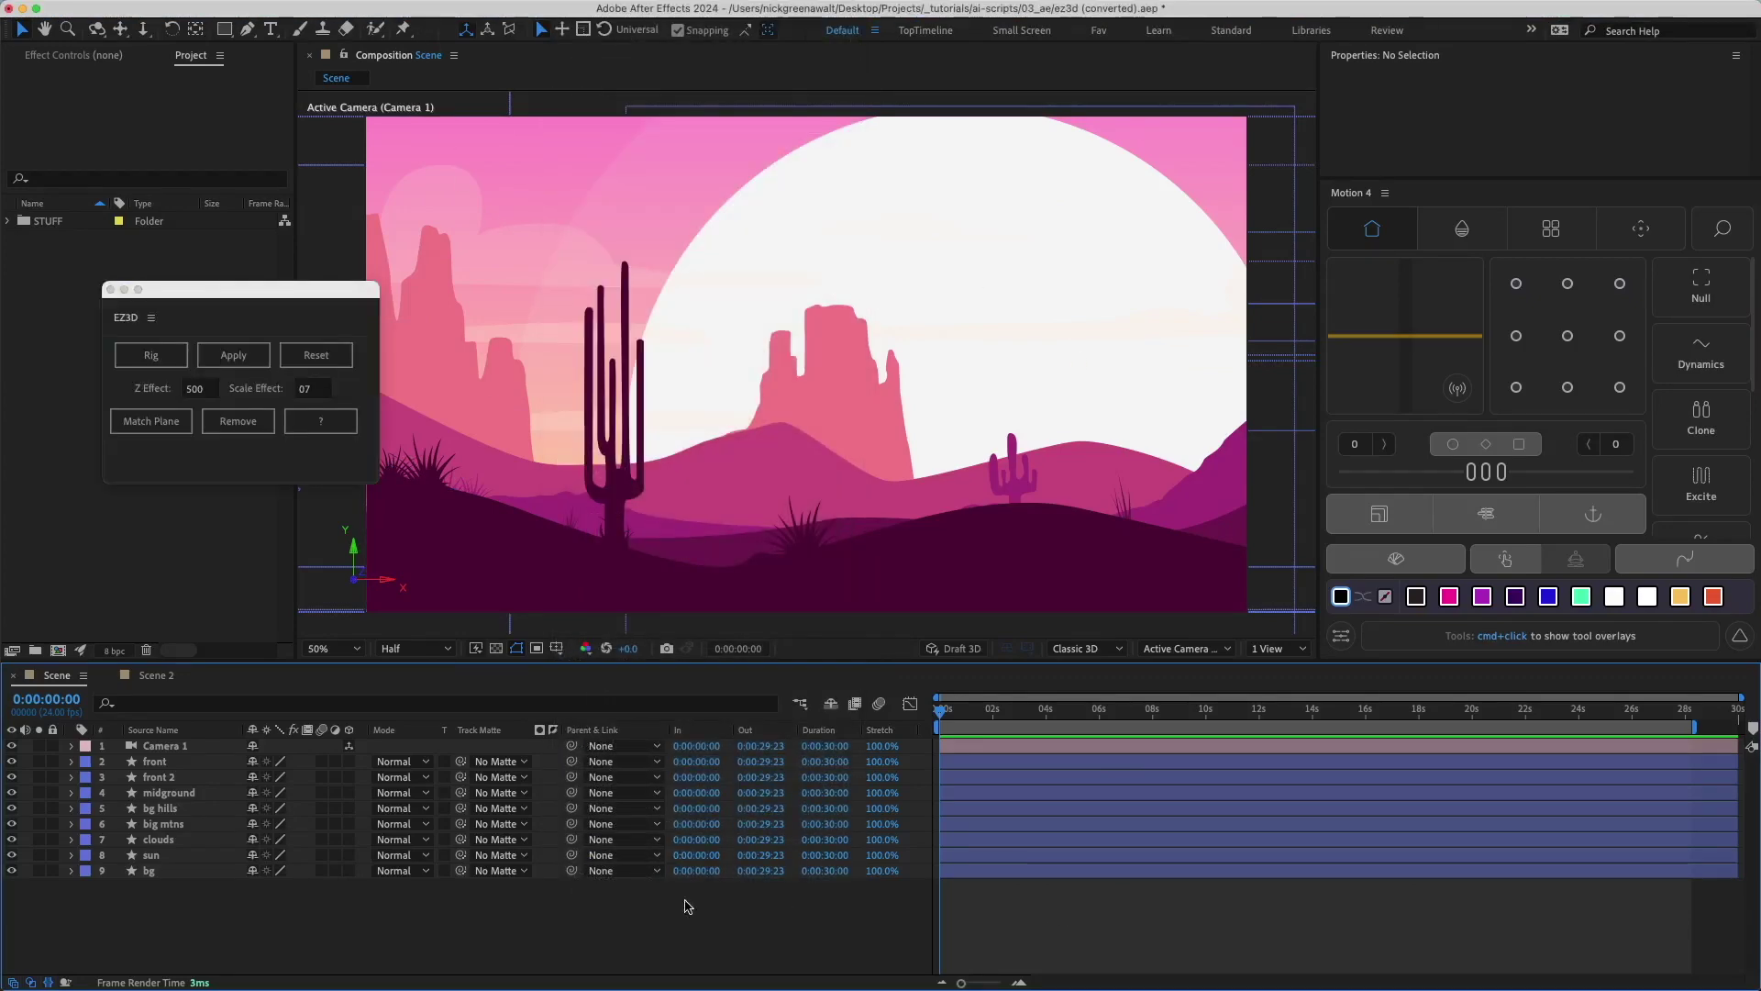
pyautogui.click(188, 763)
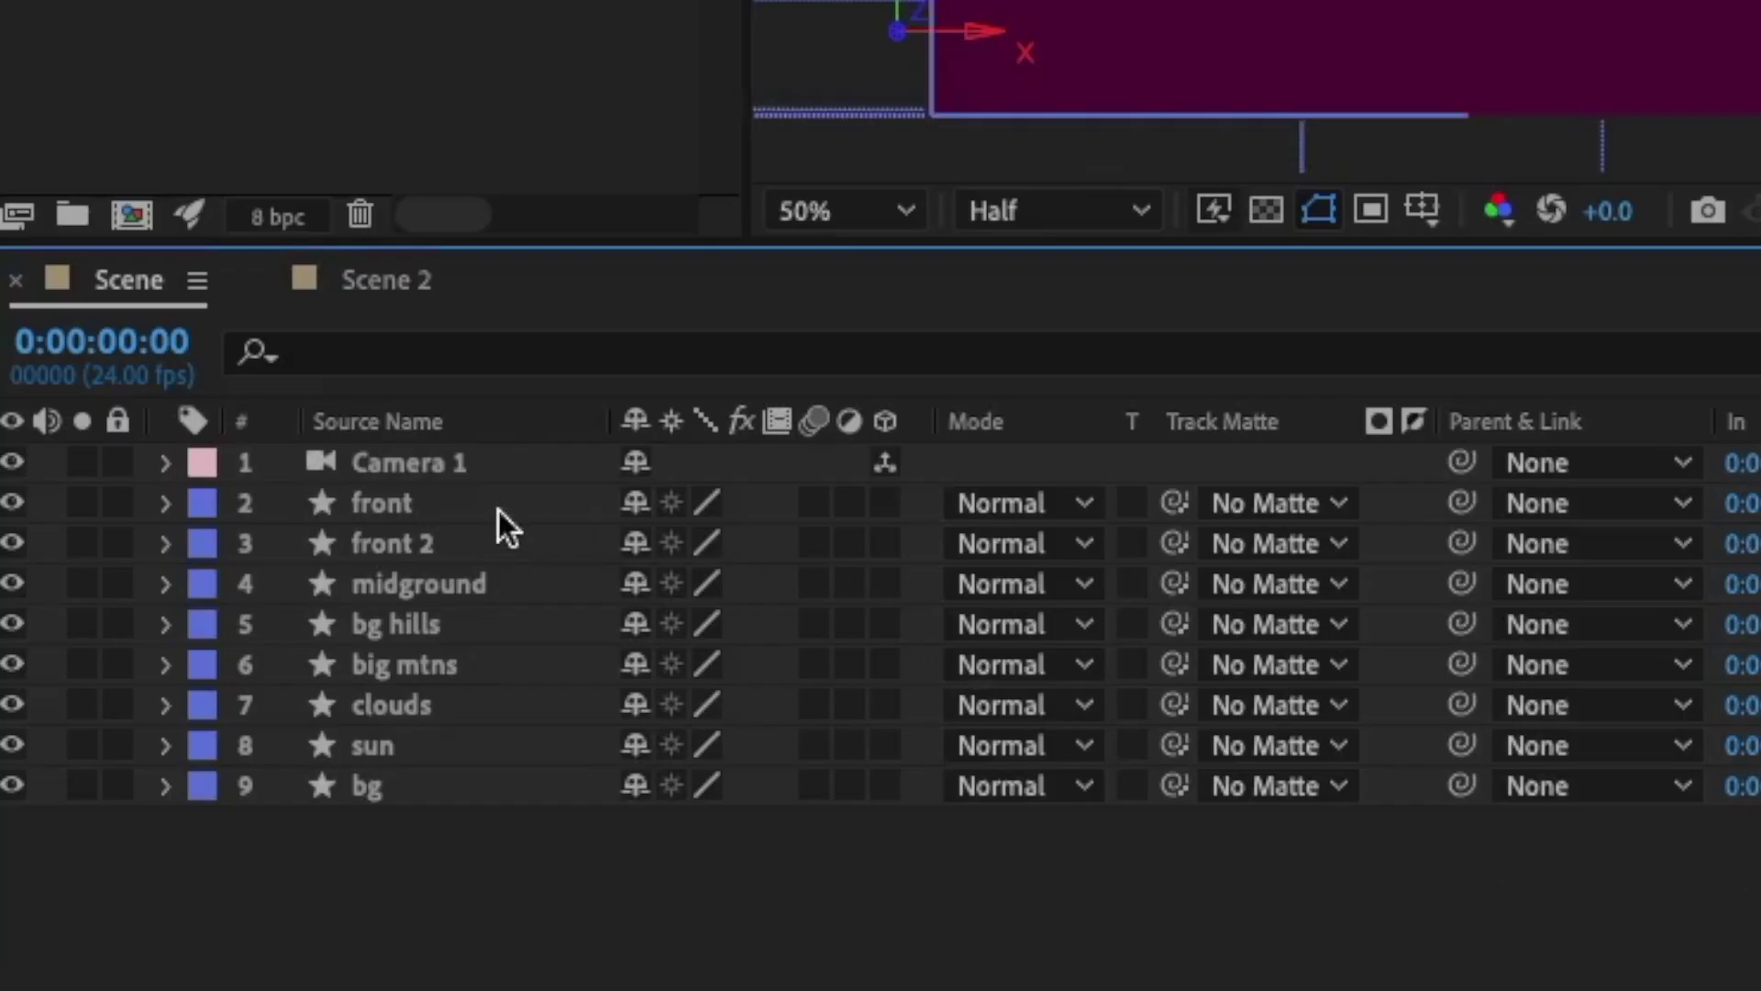
pyautogui.click(468, 504)
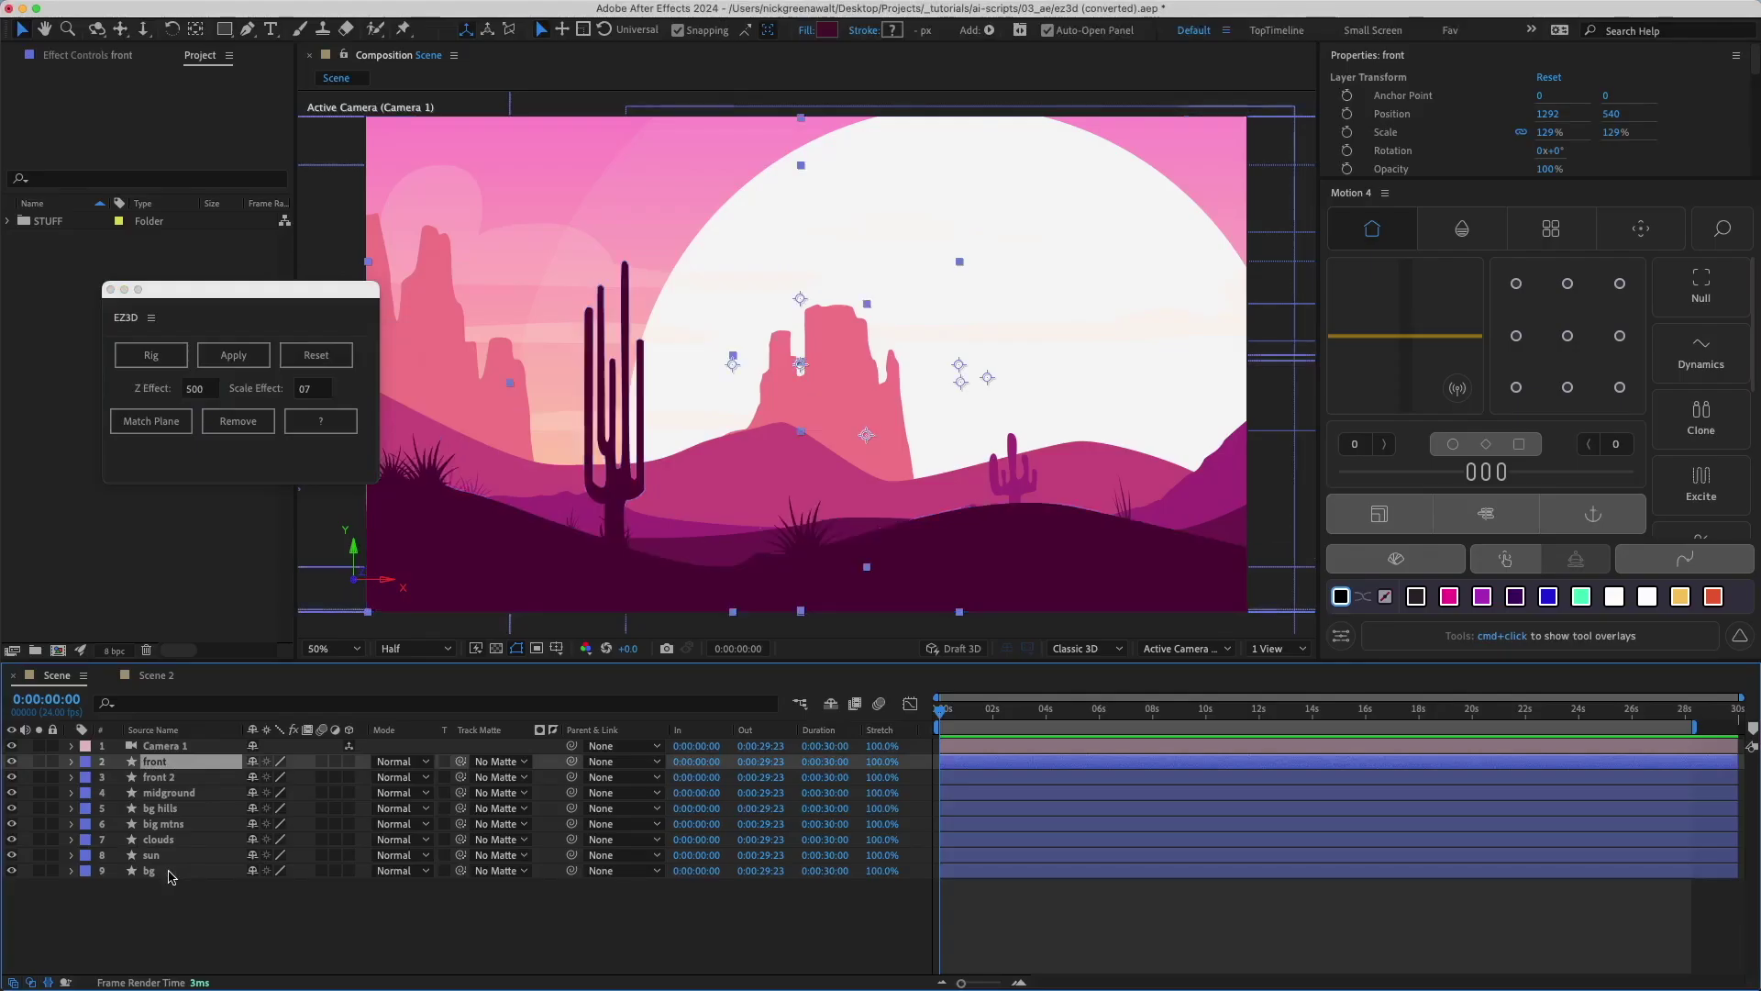
pyautogui.keyDown('shift'); pyautogui.click(405, 786); pyautogui.keyUp('shift')
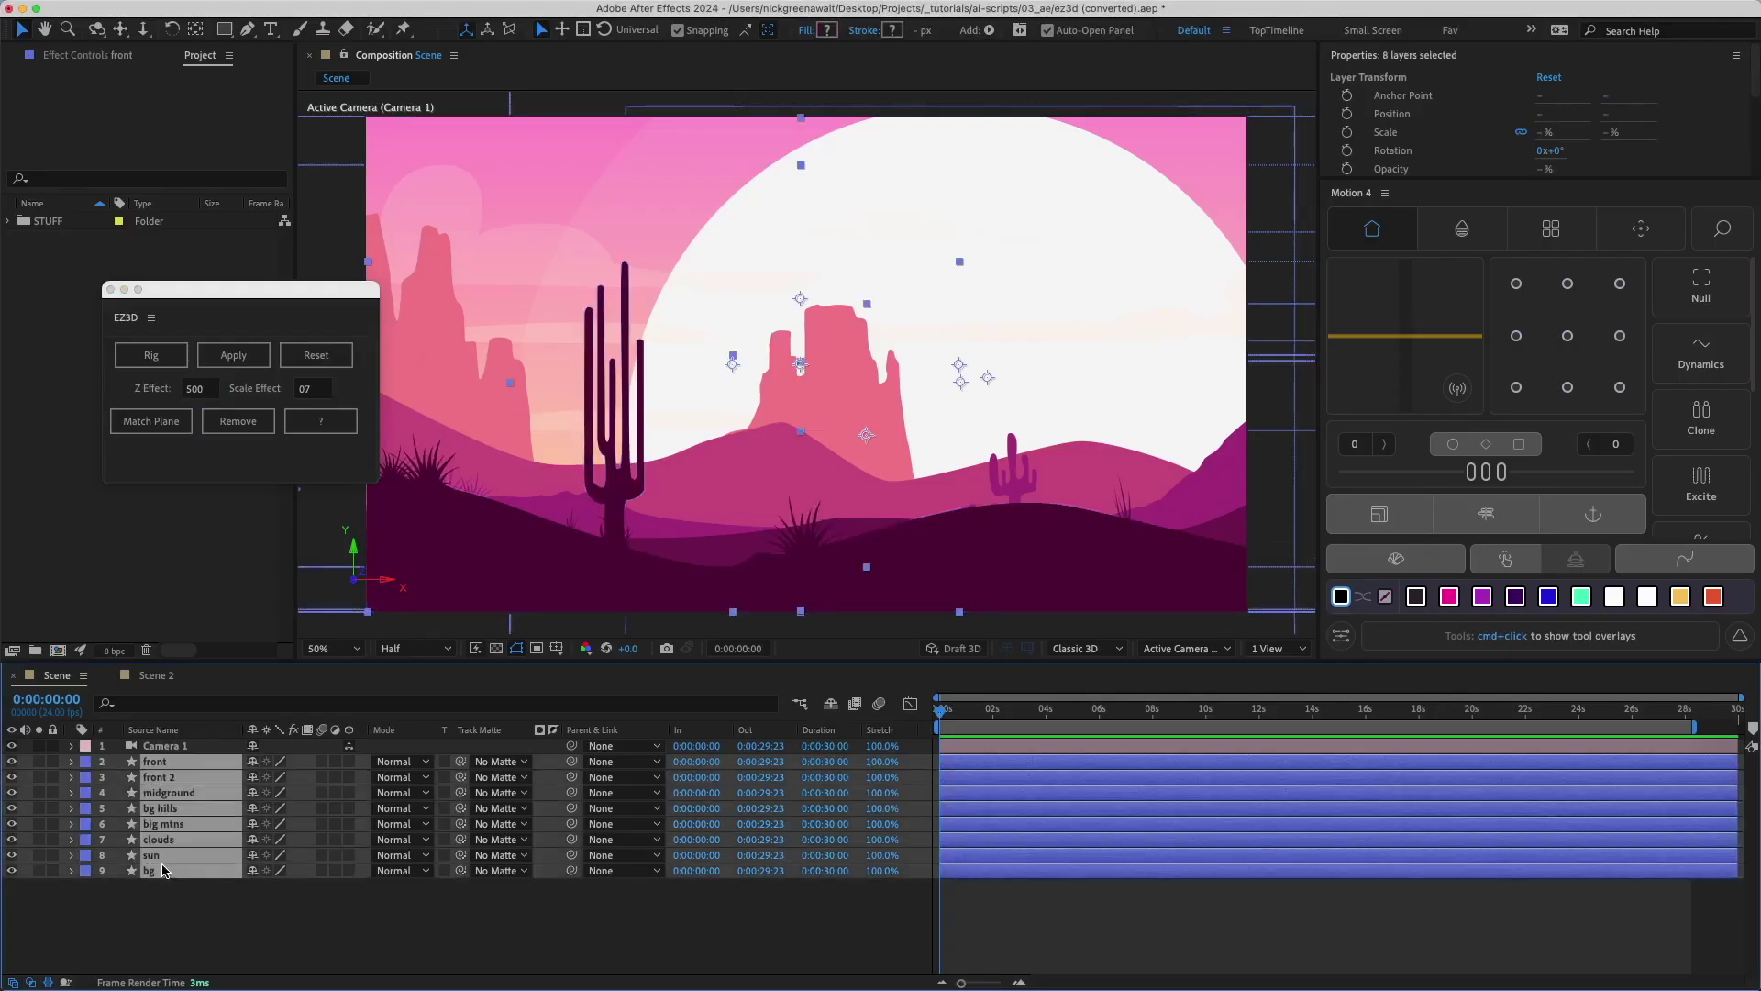
pyautogui.click(169, 363)
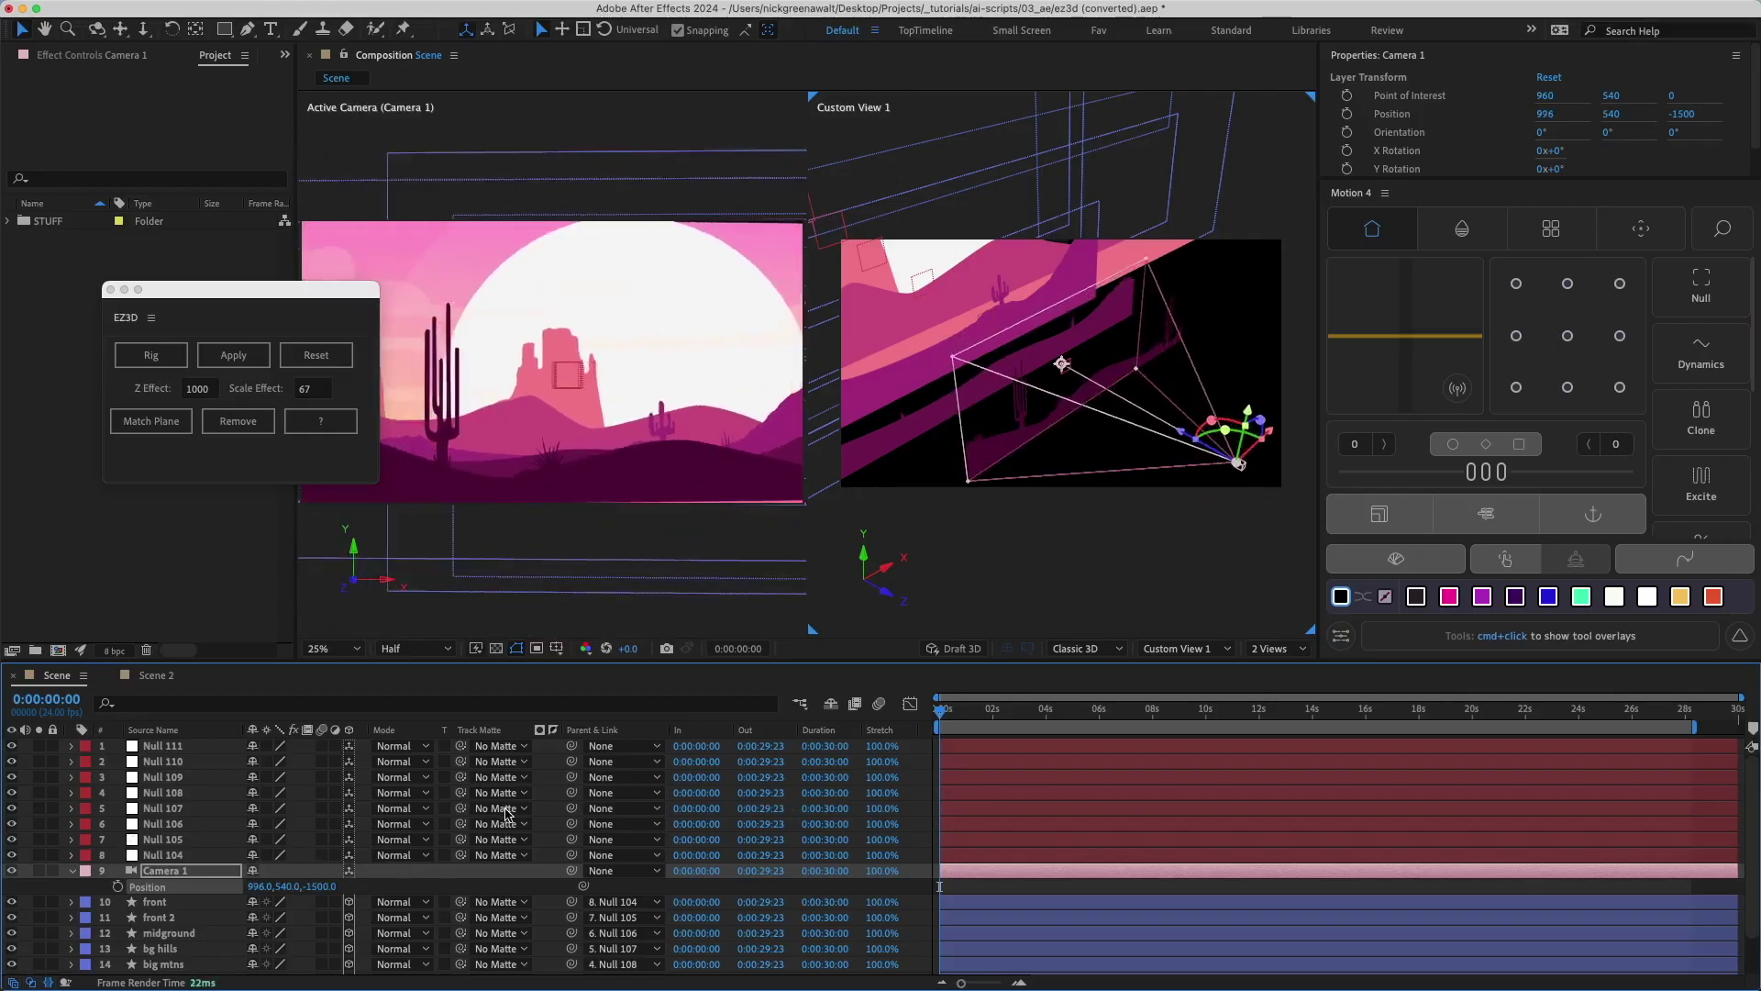
pyautogui.press('Right')
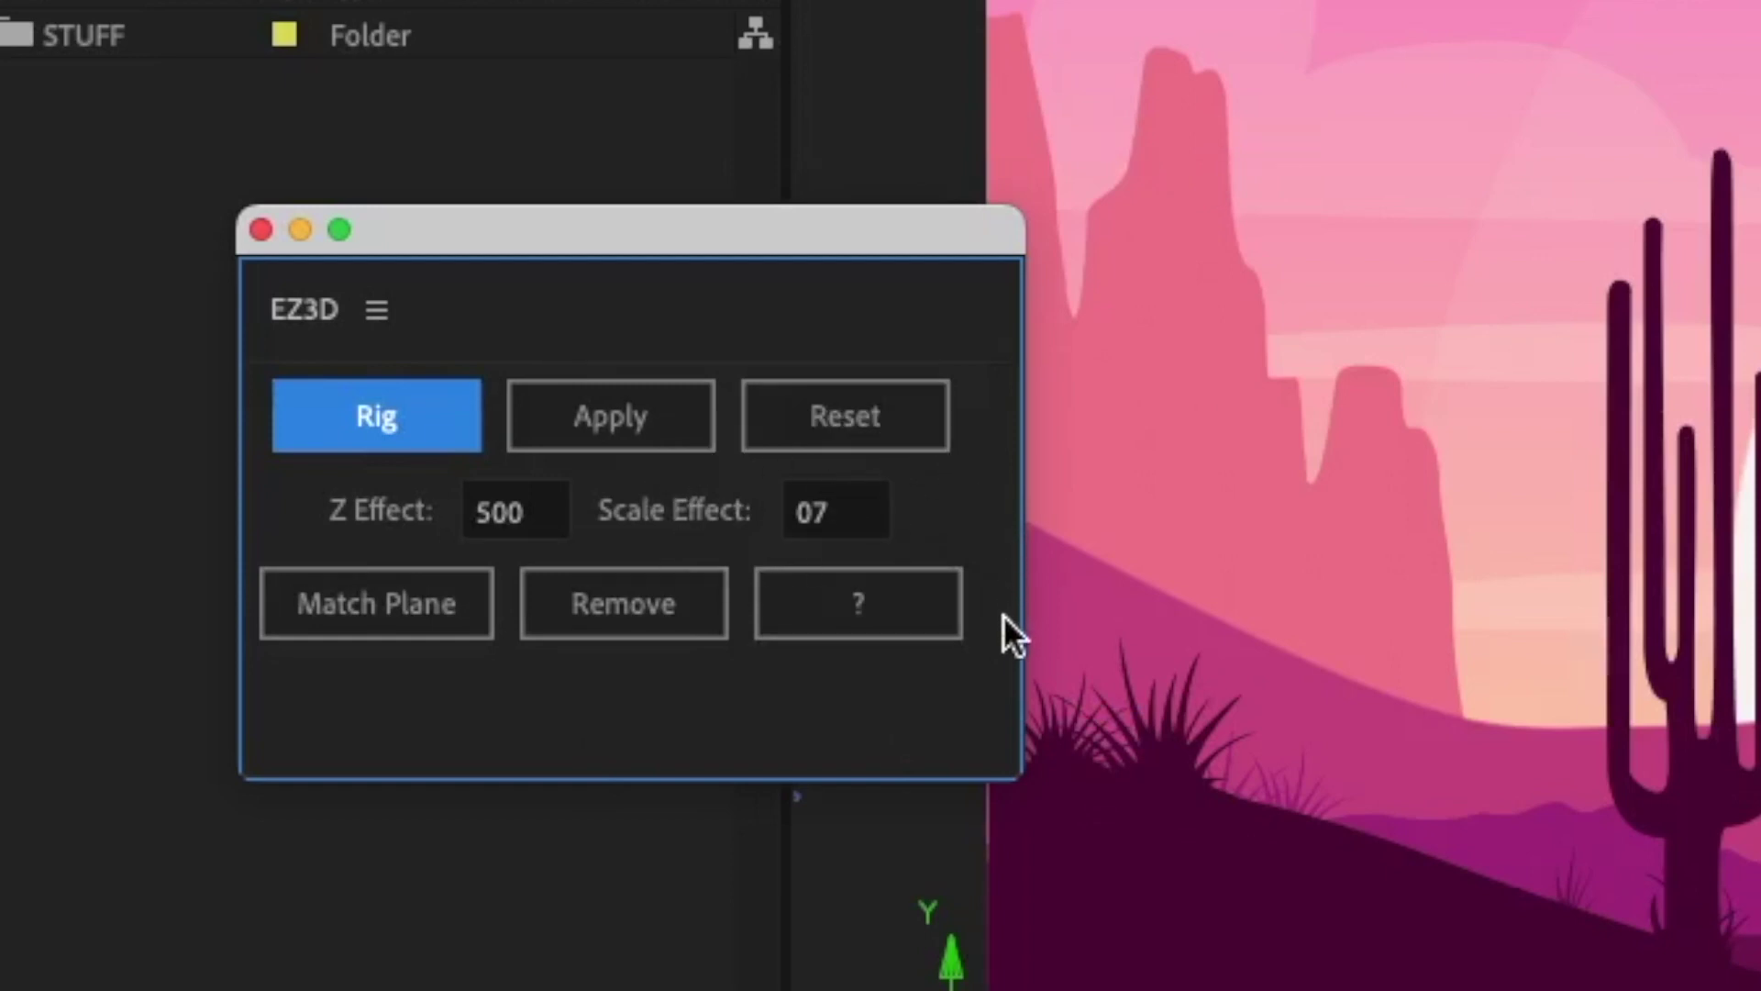
# Step: Apply and reset the EZ3D depth effects, then retry with Scale Effect 50
pyautogui.click(670, 421)
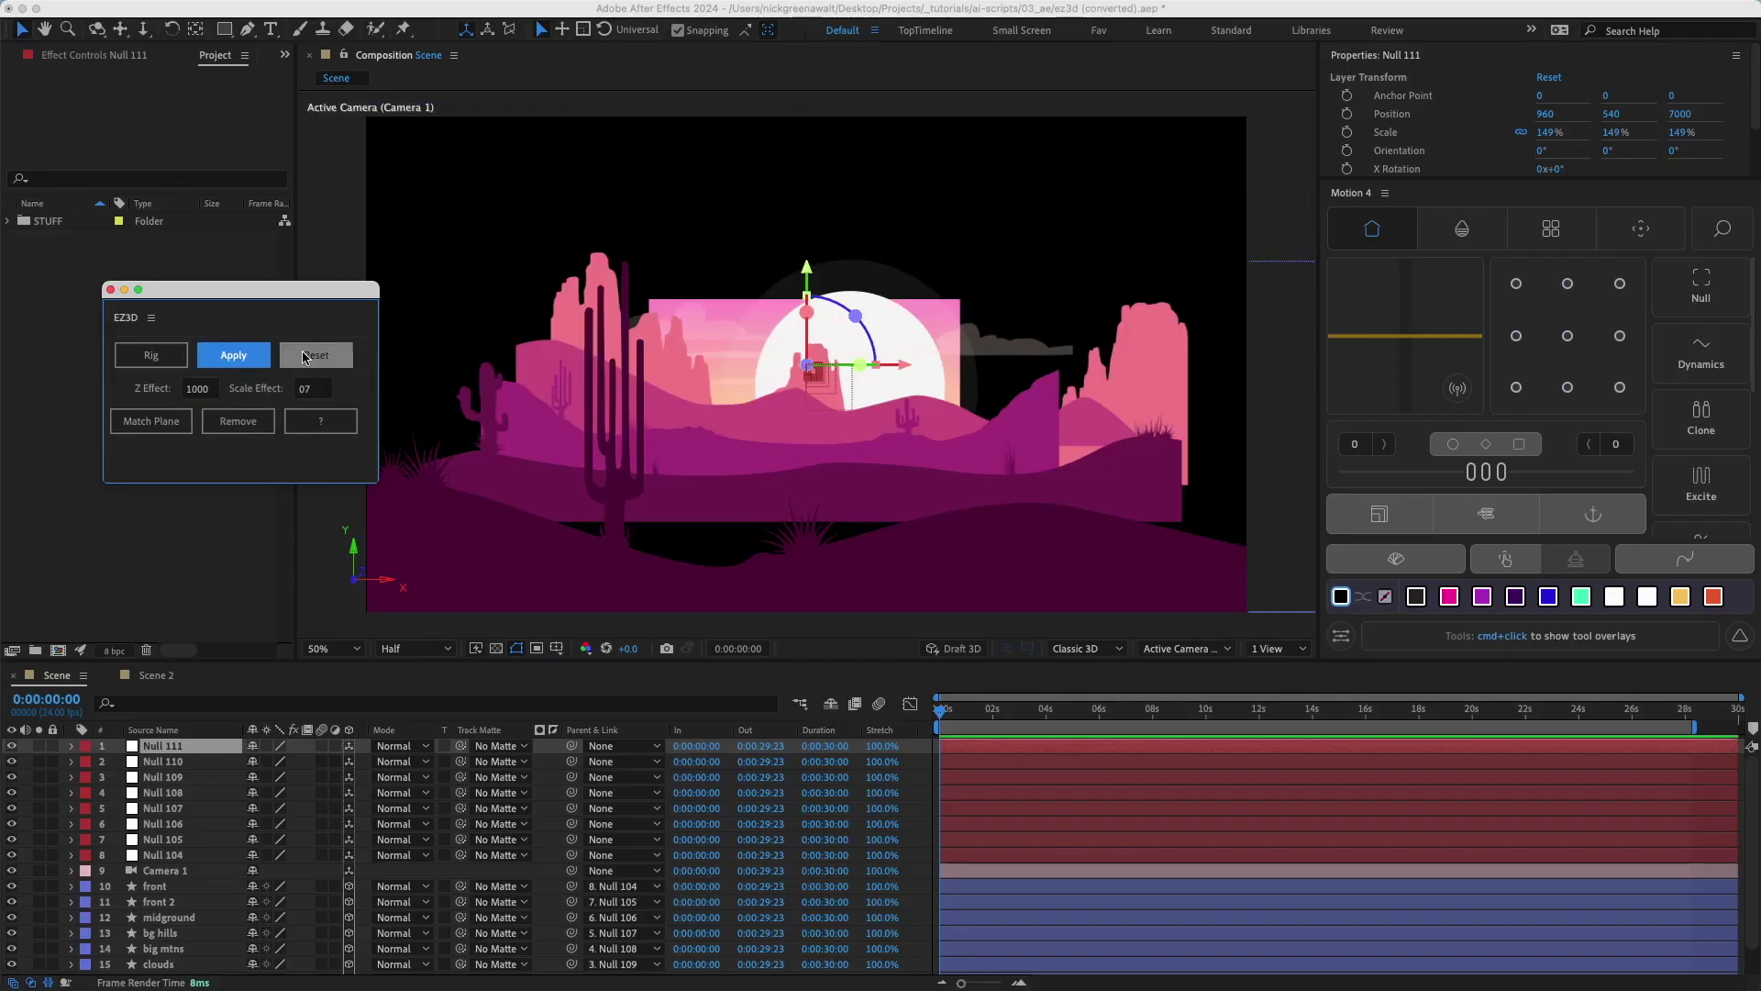
pyautogui.click(305, 357)
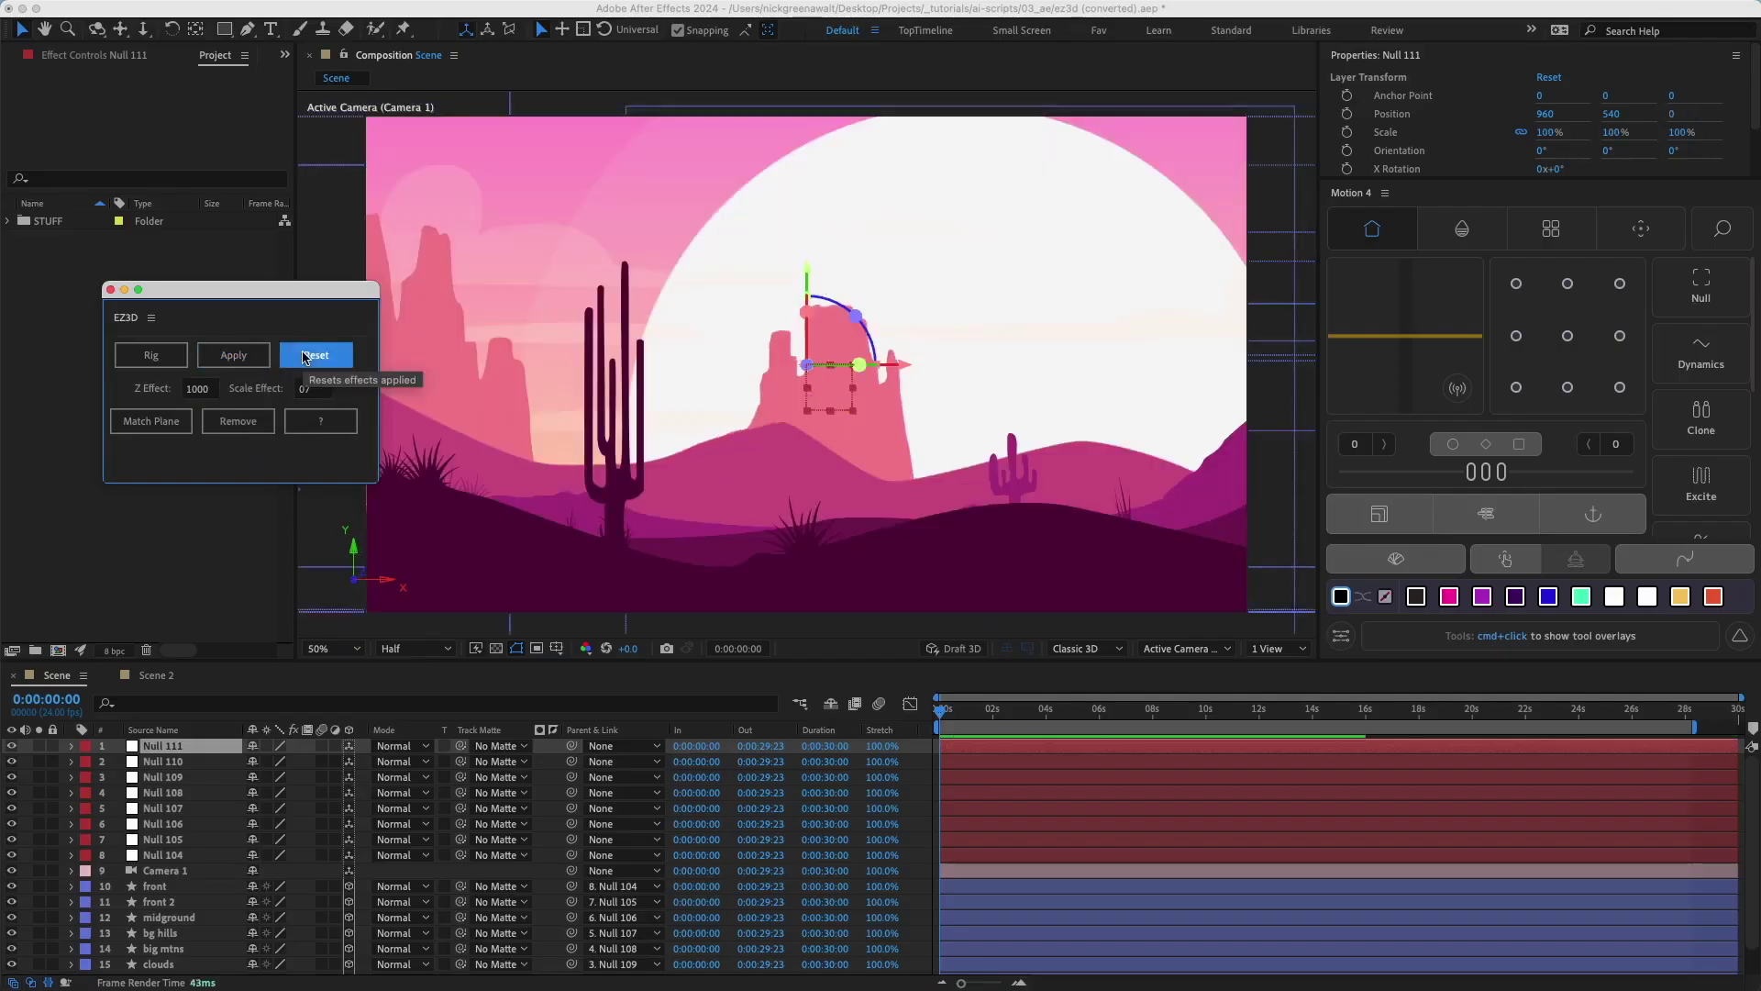
pyautogui.click(250, 359)
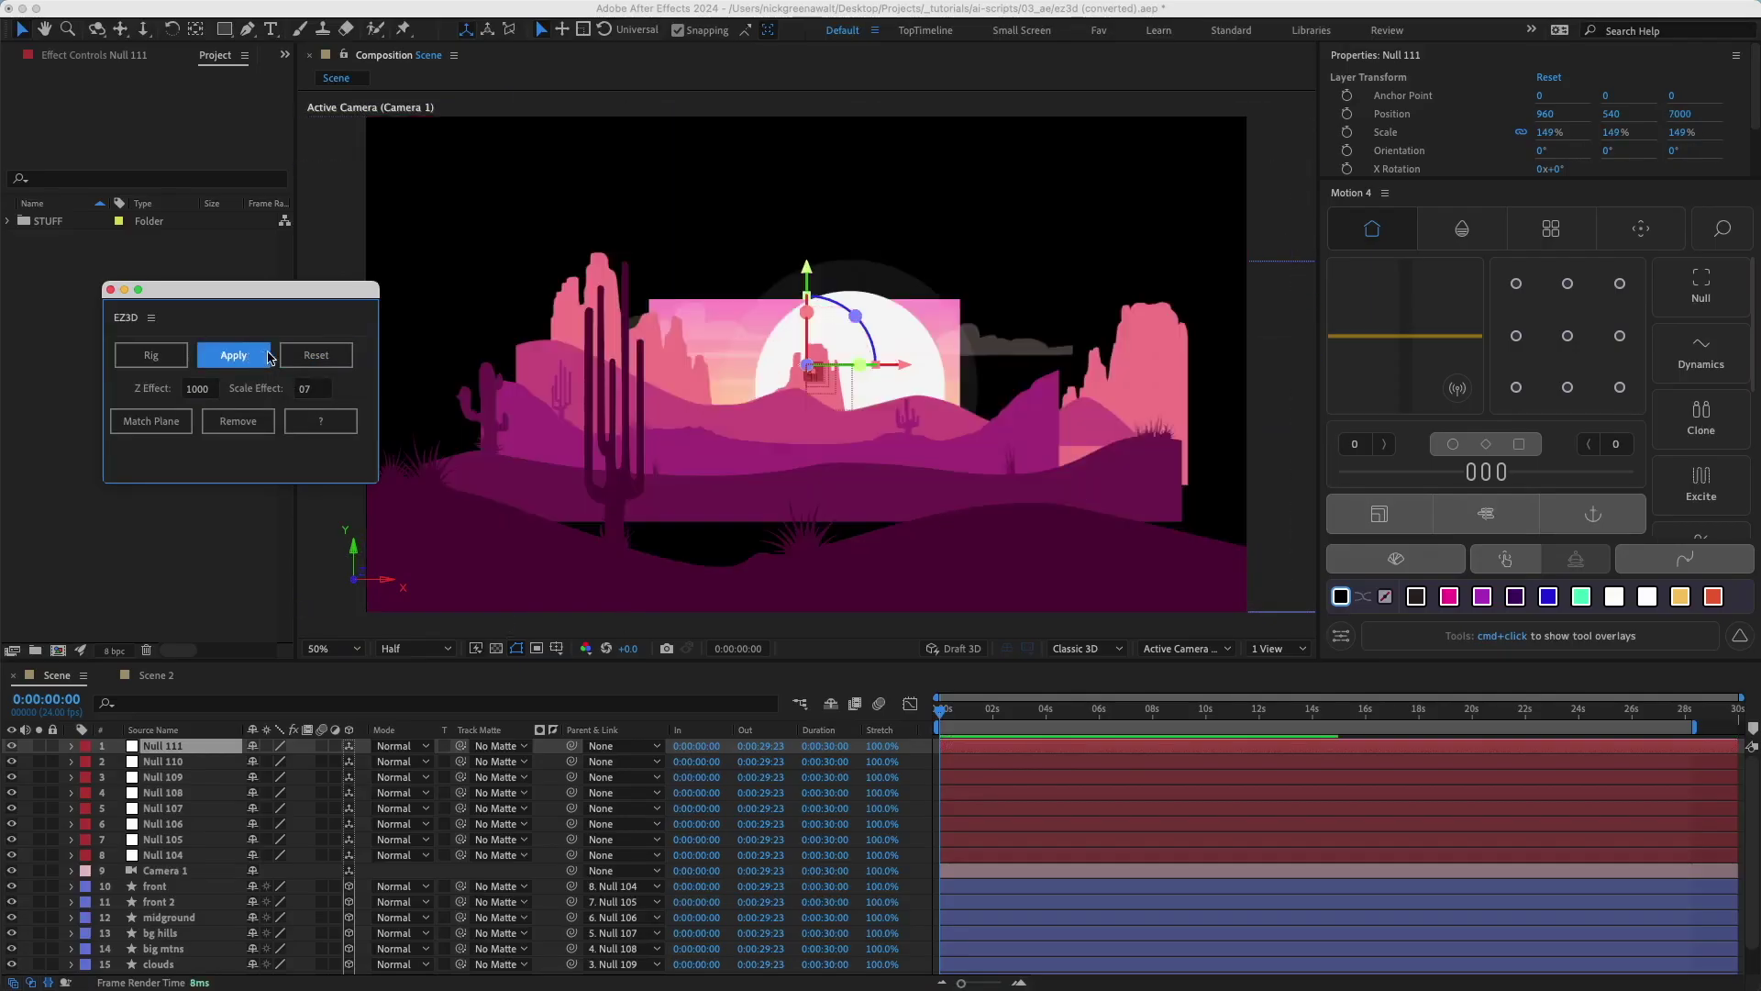
pyautogui.doubleClick(312, 392)
pyautogui.write('50')
pyautogui.click(218, 357)
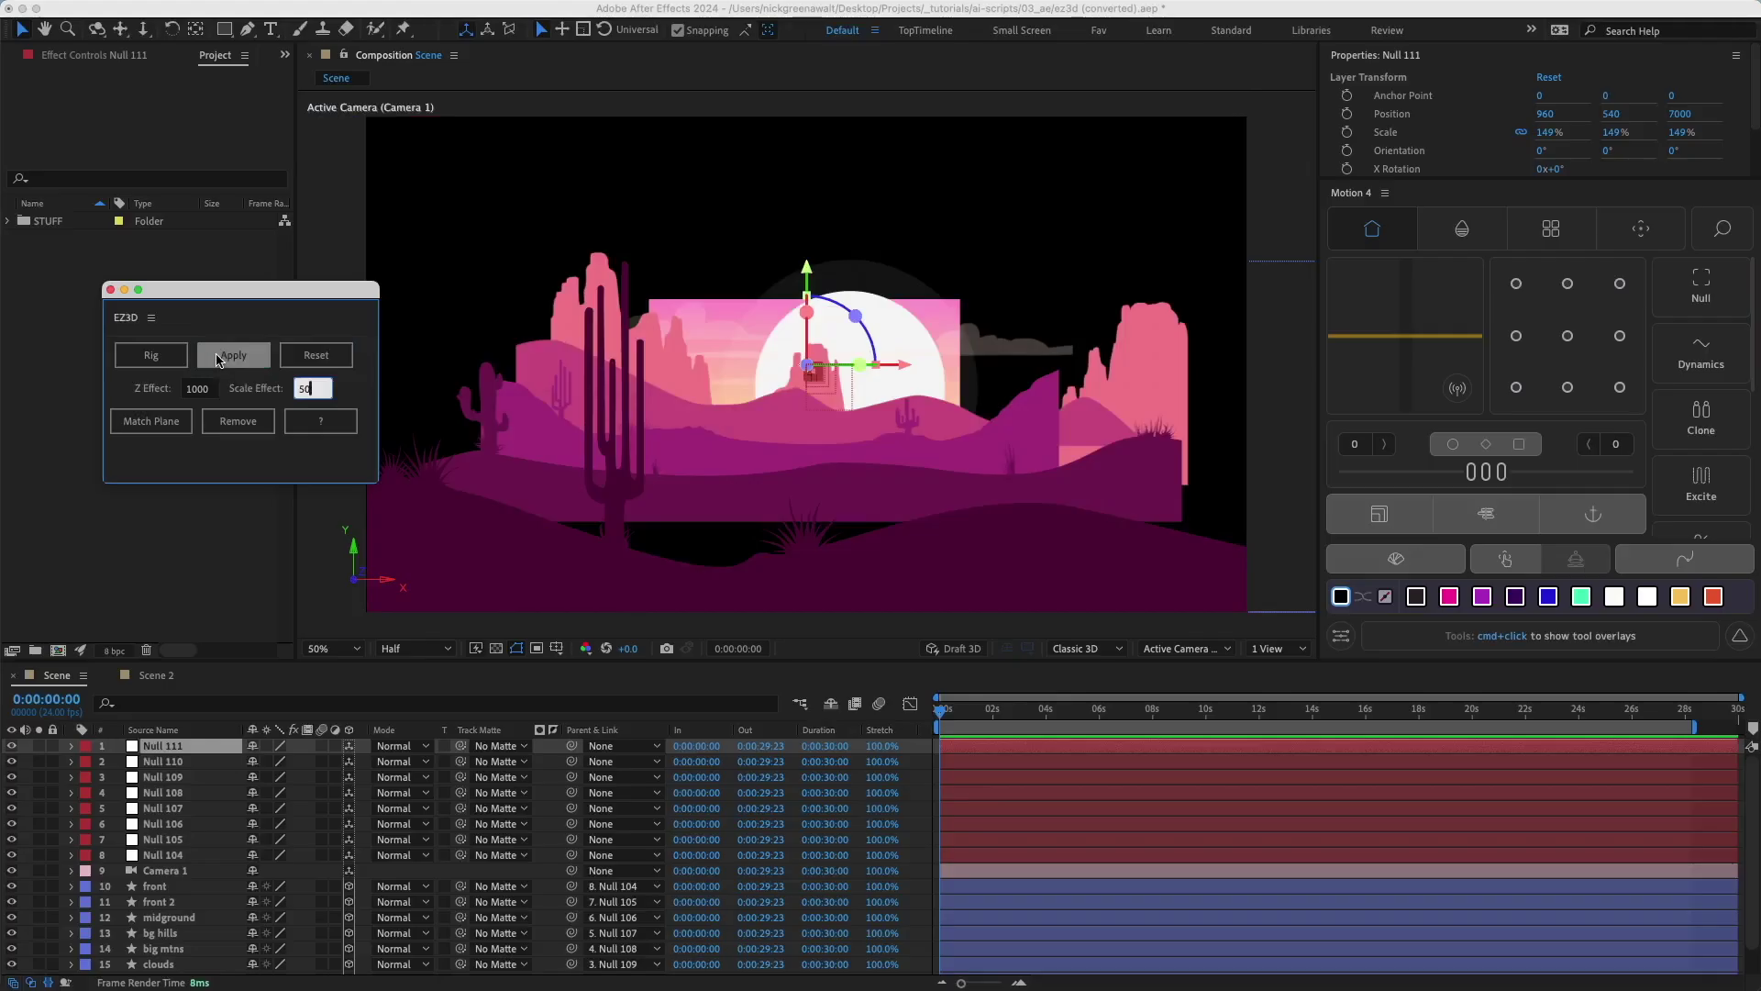
# Step: Reset and reapply until settling on Scale Effect 67 with Z Effect 1000
pyautogui.click(296, 357)
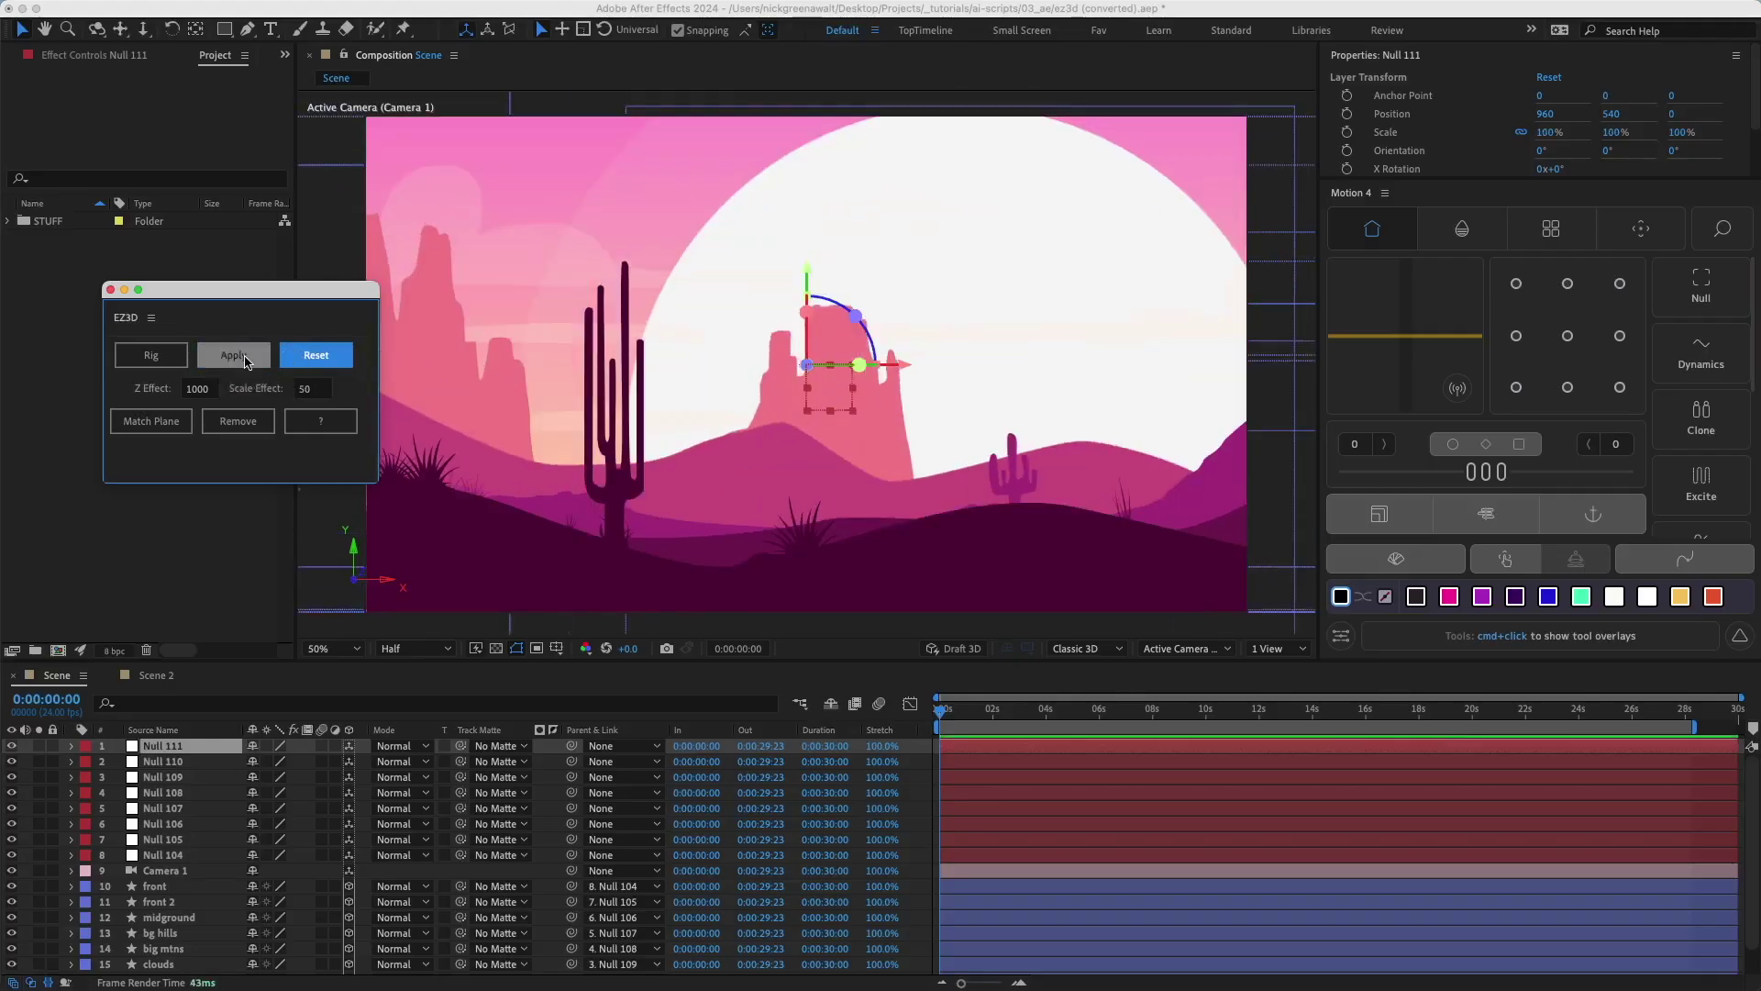
pyautogui.click(233, 355)
pyautogui.click(292, 356)
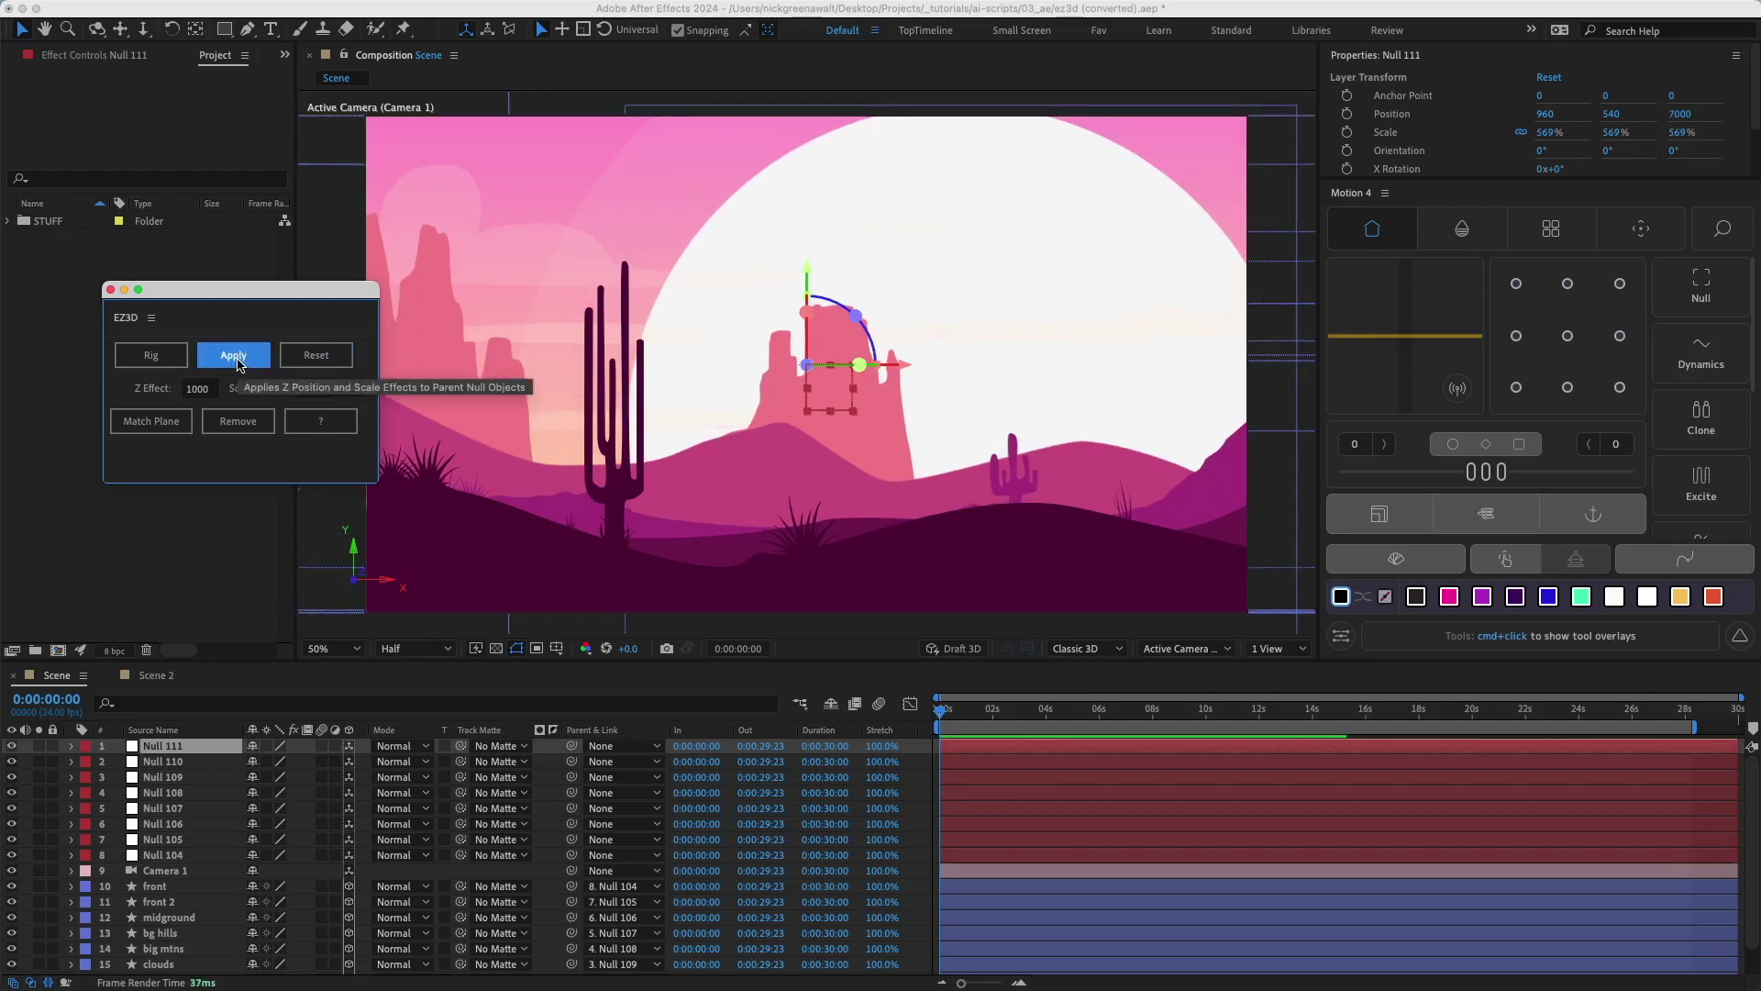
pyautogui.click(315, 355)
pyautogui.click(266, 357)
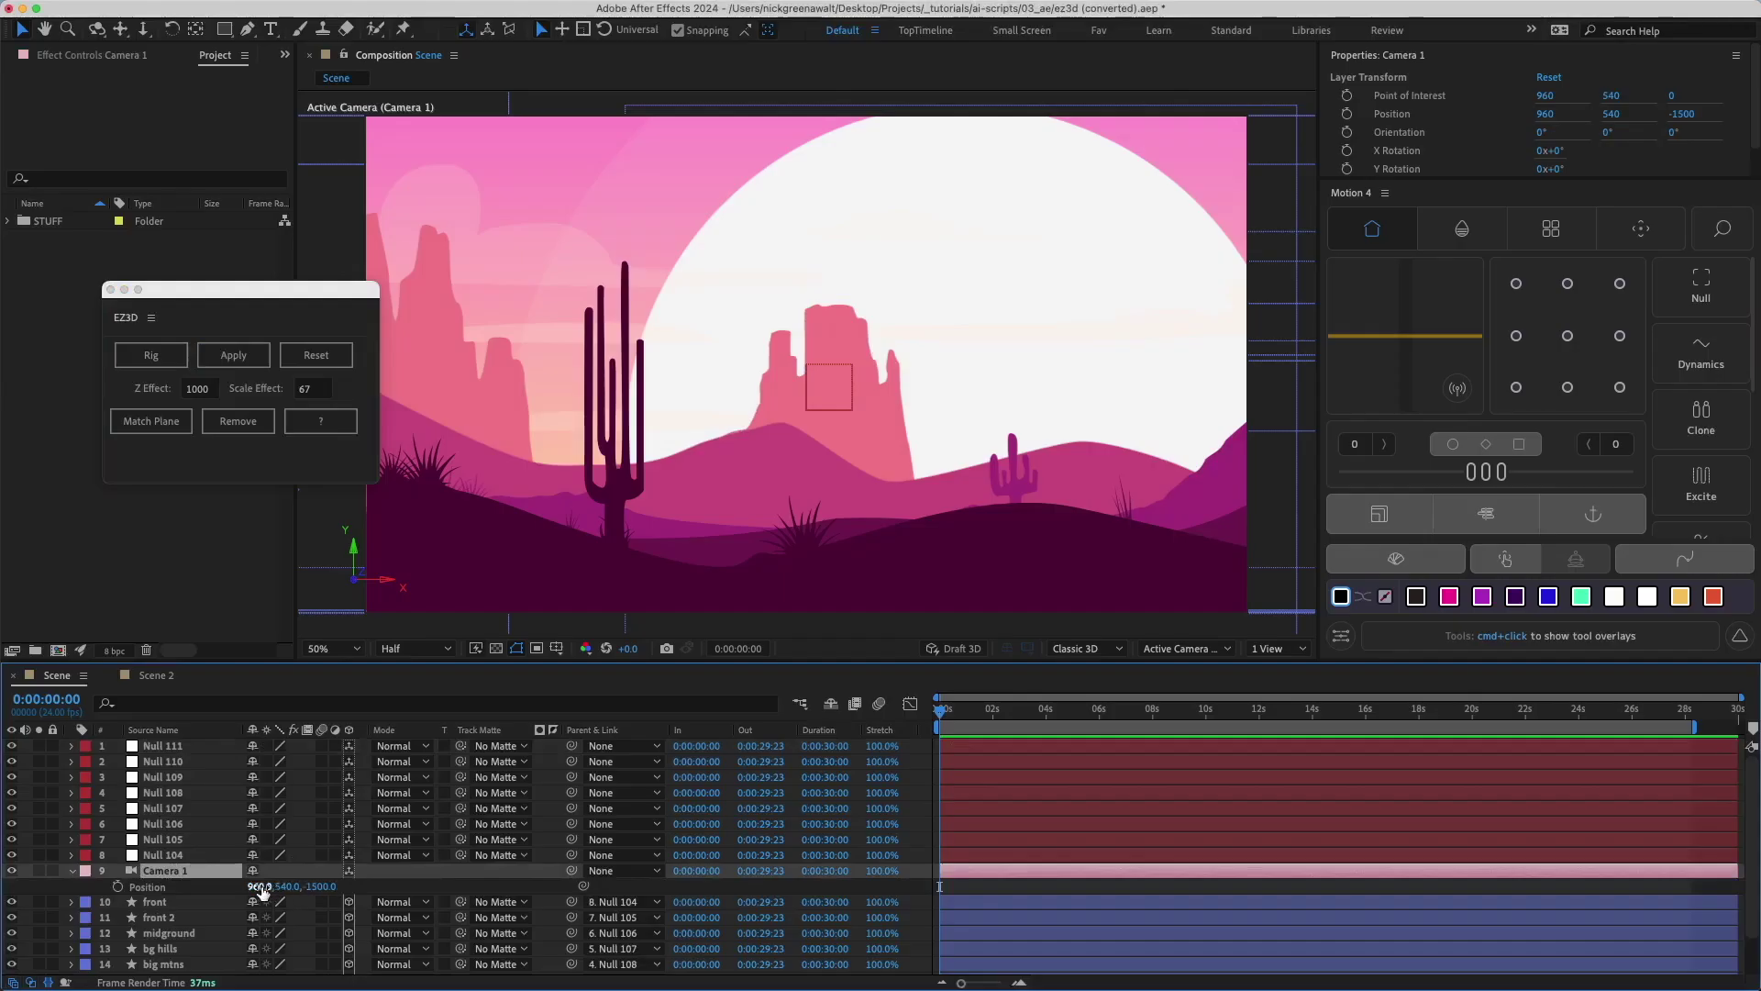
# Step: Scrub Camera 1's X position sideways to reveal parallax between the layers
pyautogui.moveTo(261, 889); pyautogui.dragTo(506, 812)
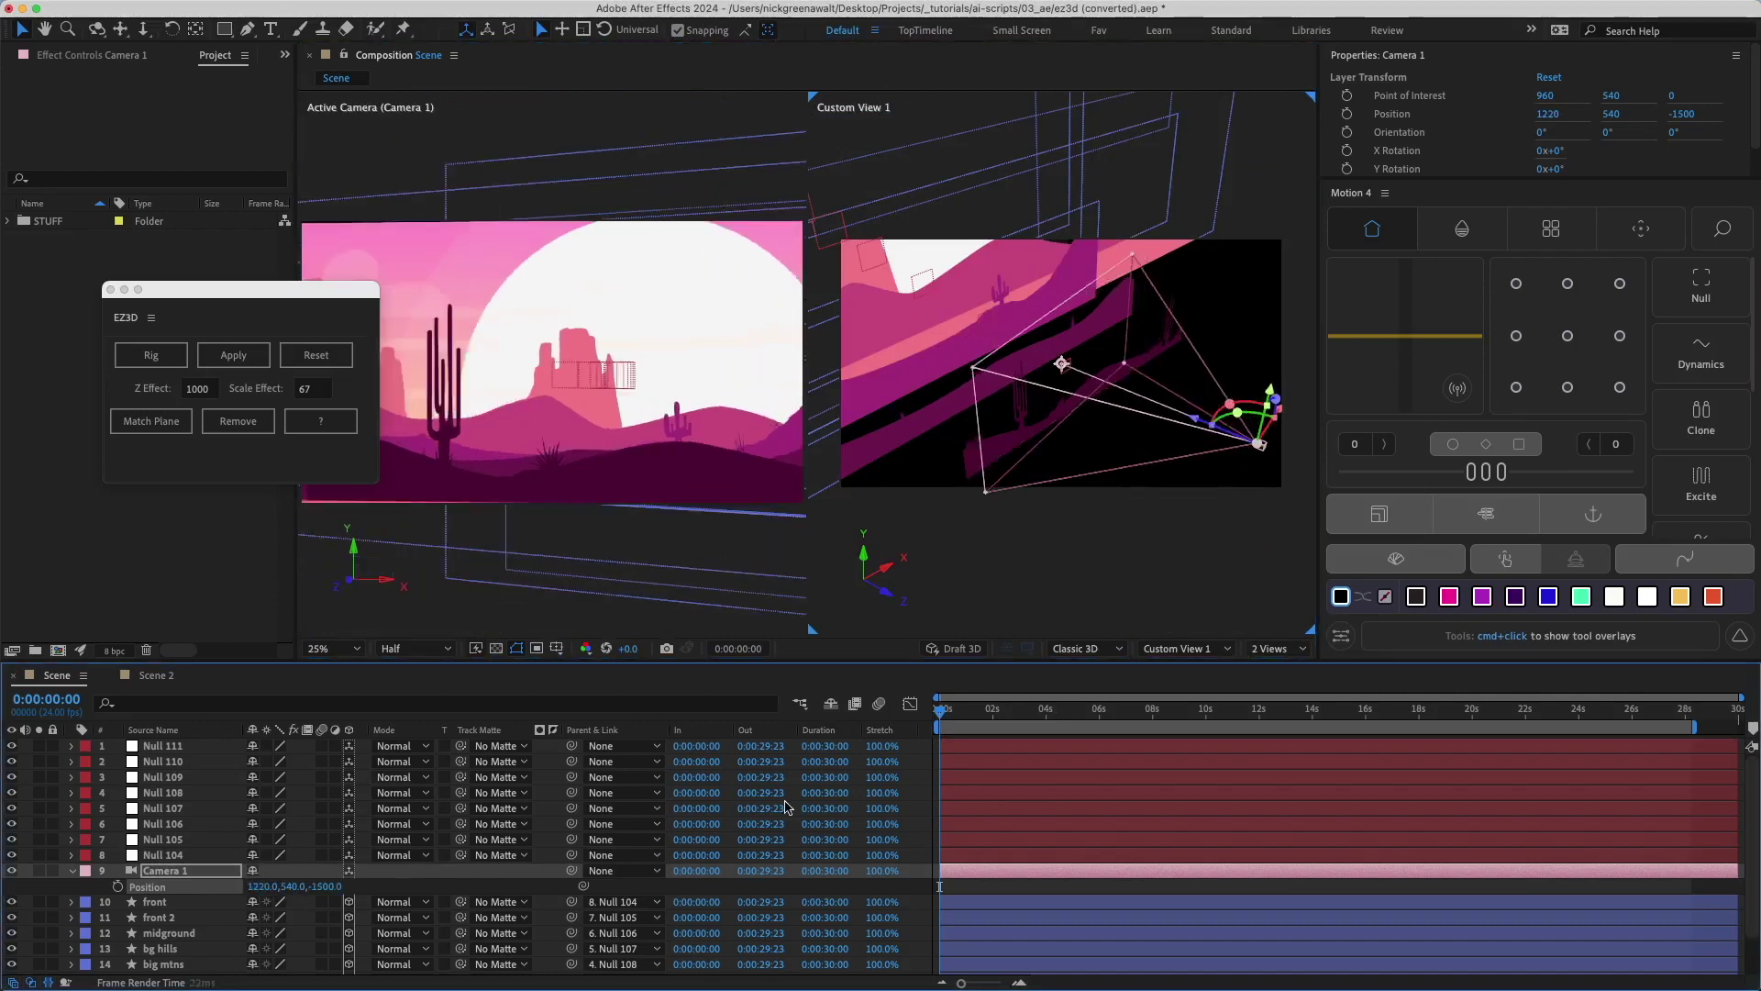
# Step: Select Null 104, Null 105 and Null 106 to match them onto the Z 4000 plane
pyautogui.click(183, 855)
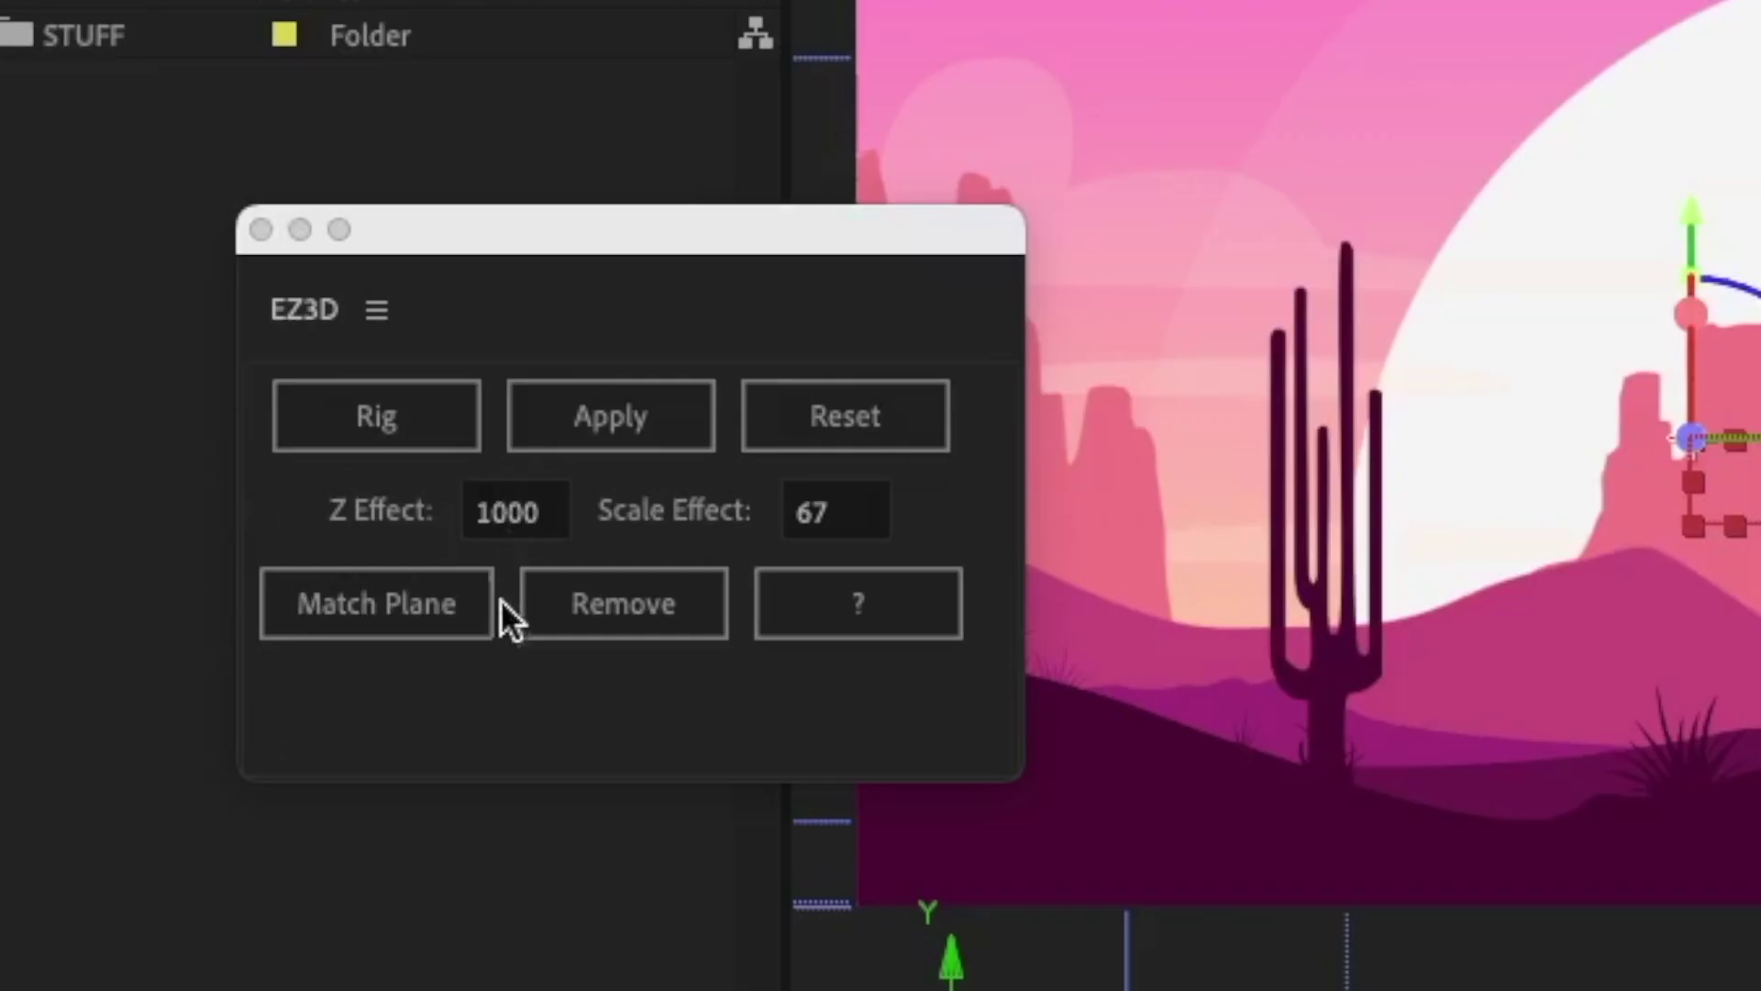
pyautogui.click(401, 624)
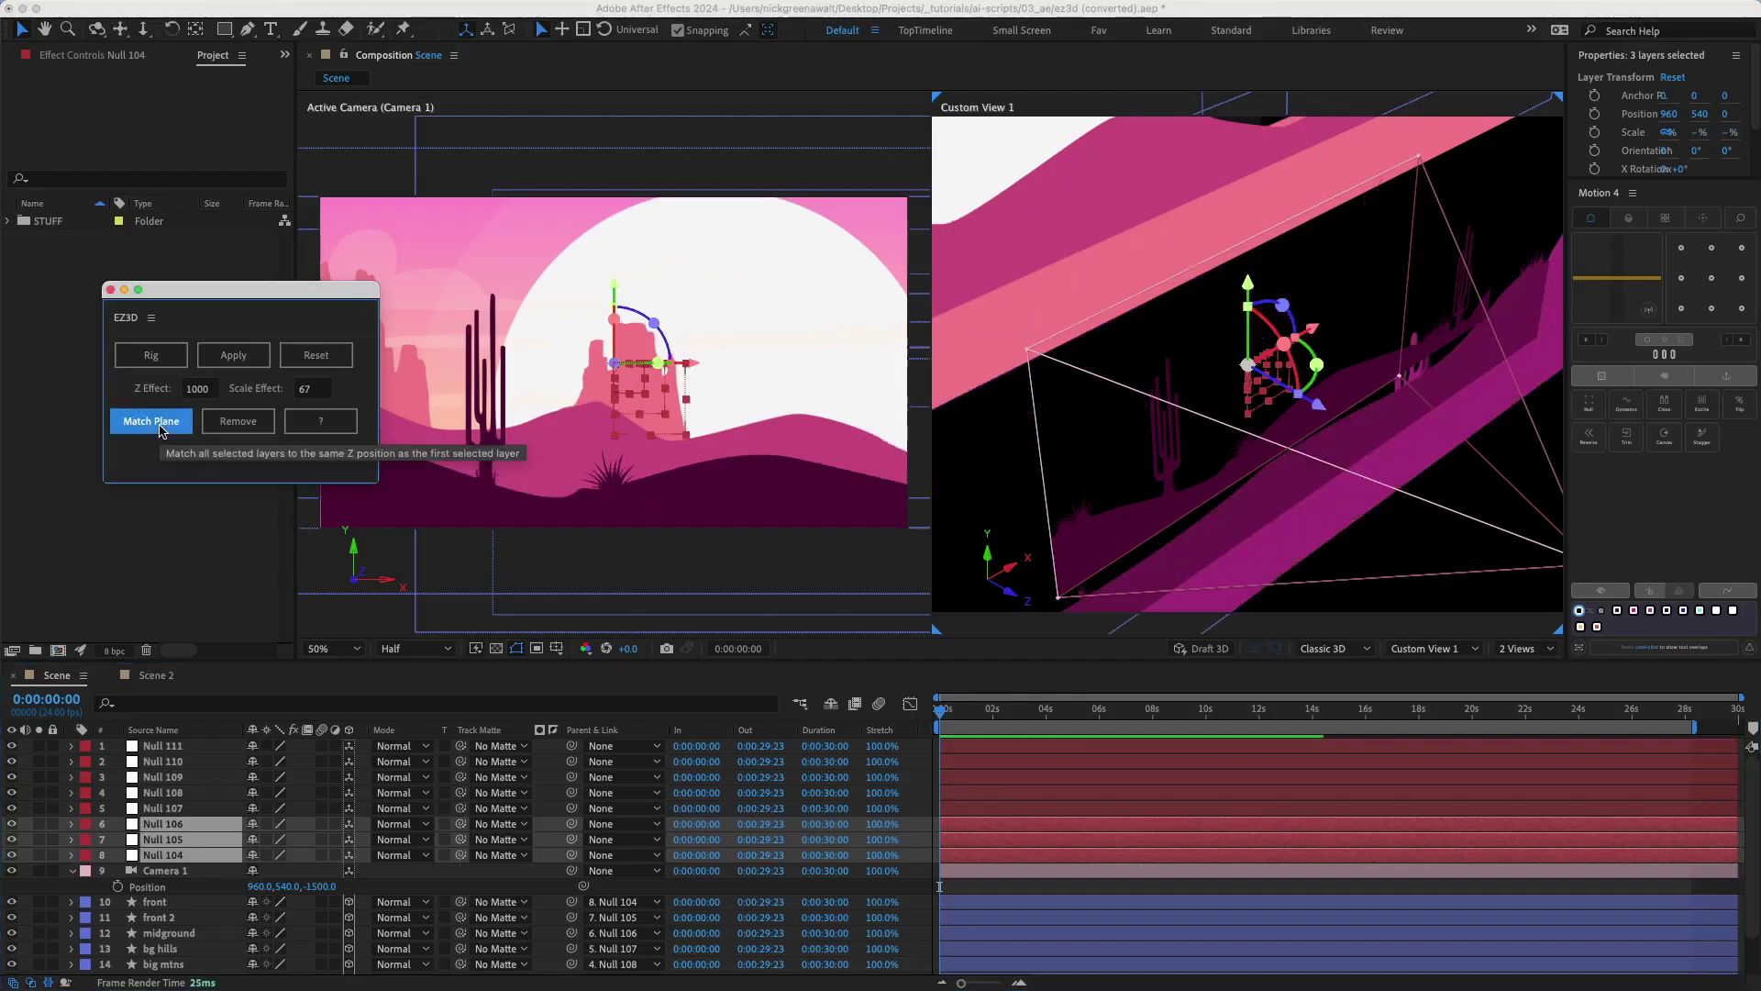
pyautogui.moveTo(1269, 462); pyautogui.dragTo(1183, 405)
pyautogui.click(183, 854)
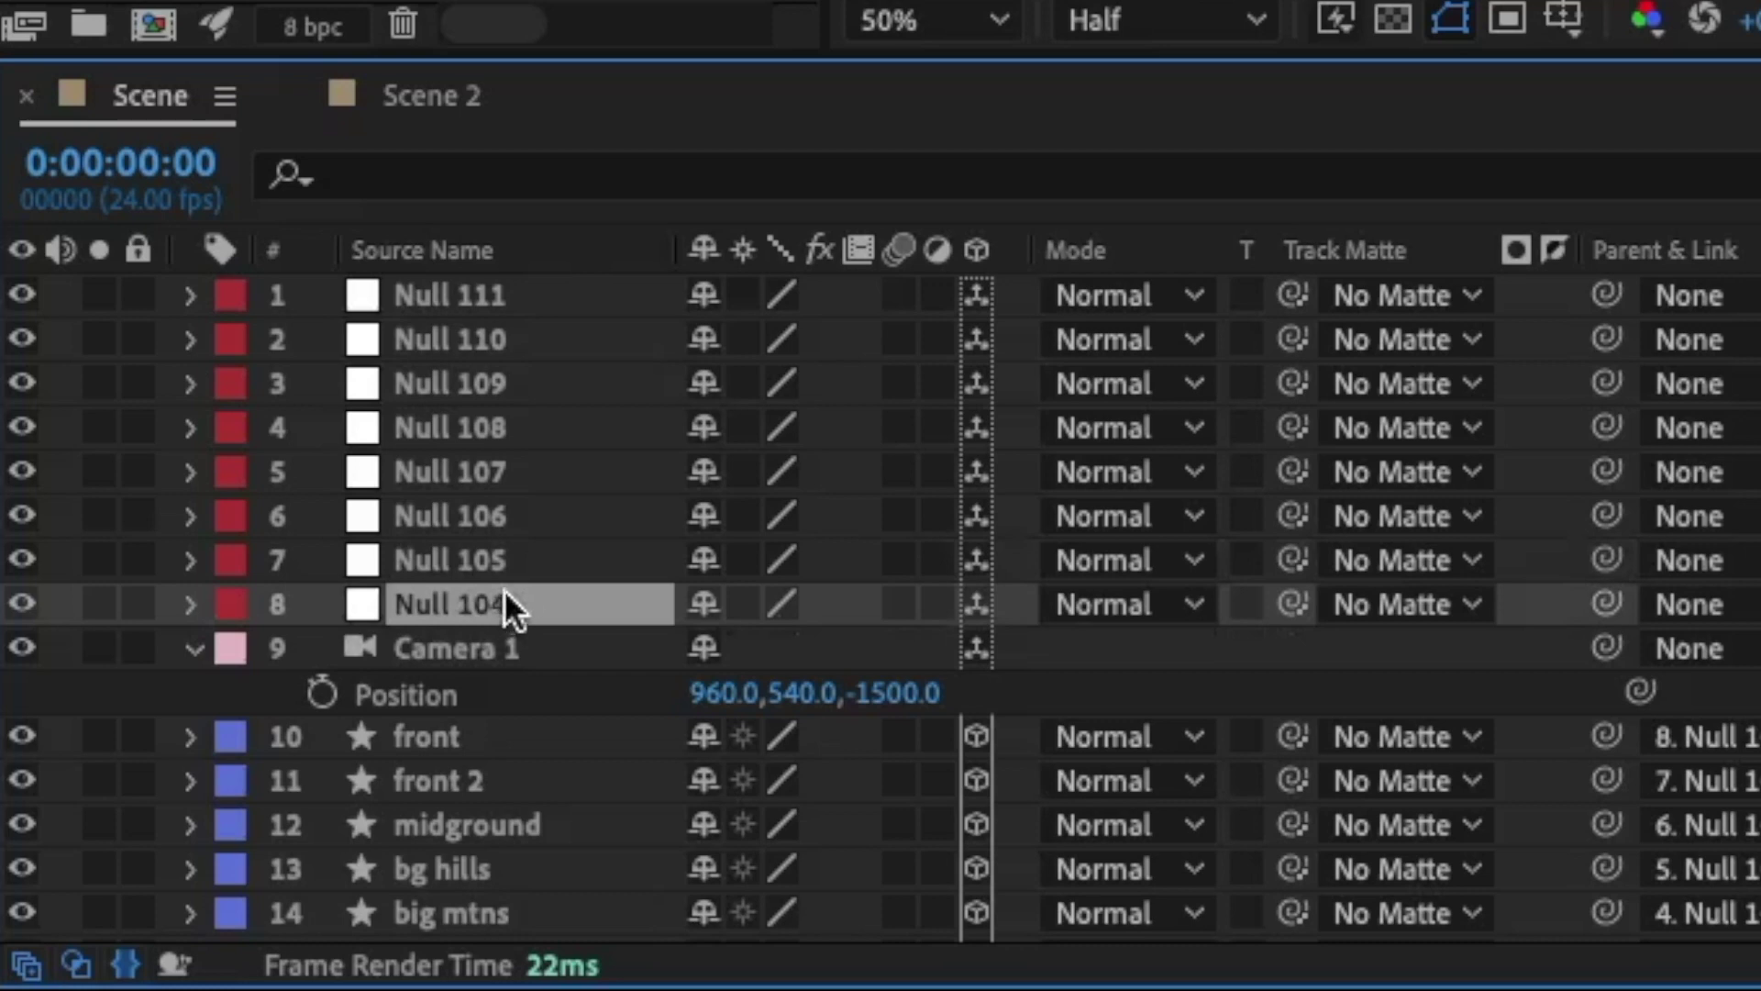
pyautogui.keyDown('shift'); pyautogui.click(499, 555); pyautogui.keyUp('shift')
pyautogui.keyDown('shift'); pyautogui.click(507, 505); pyautogui.keyUp('shift')
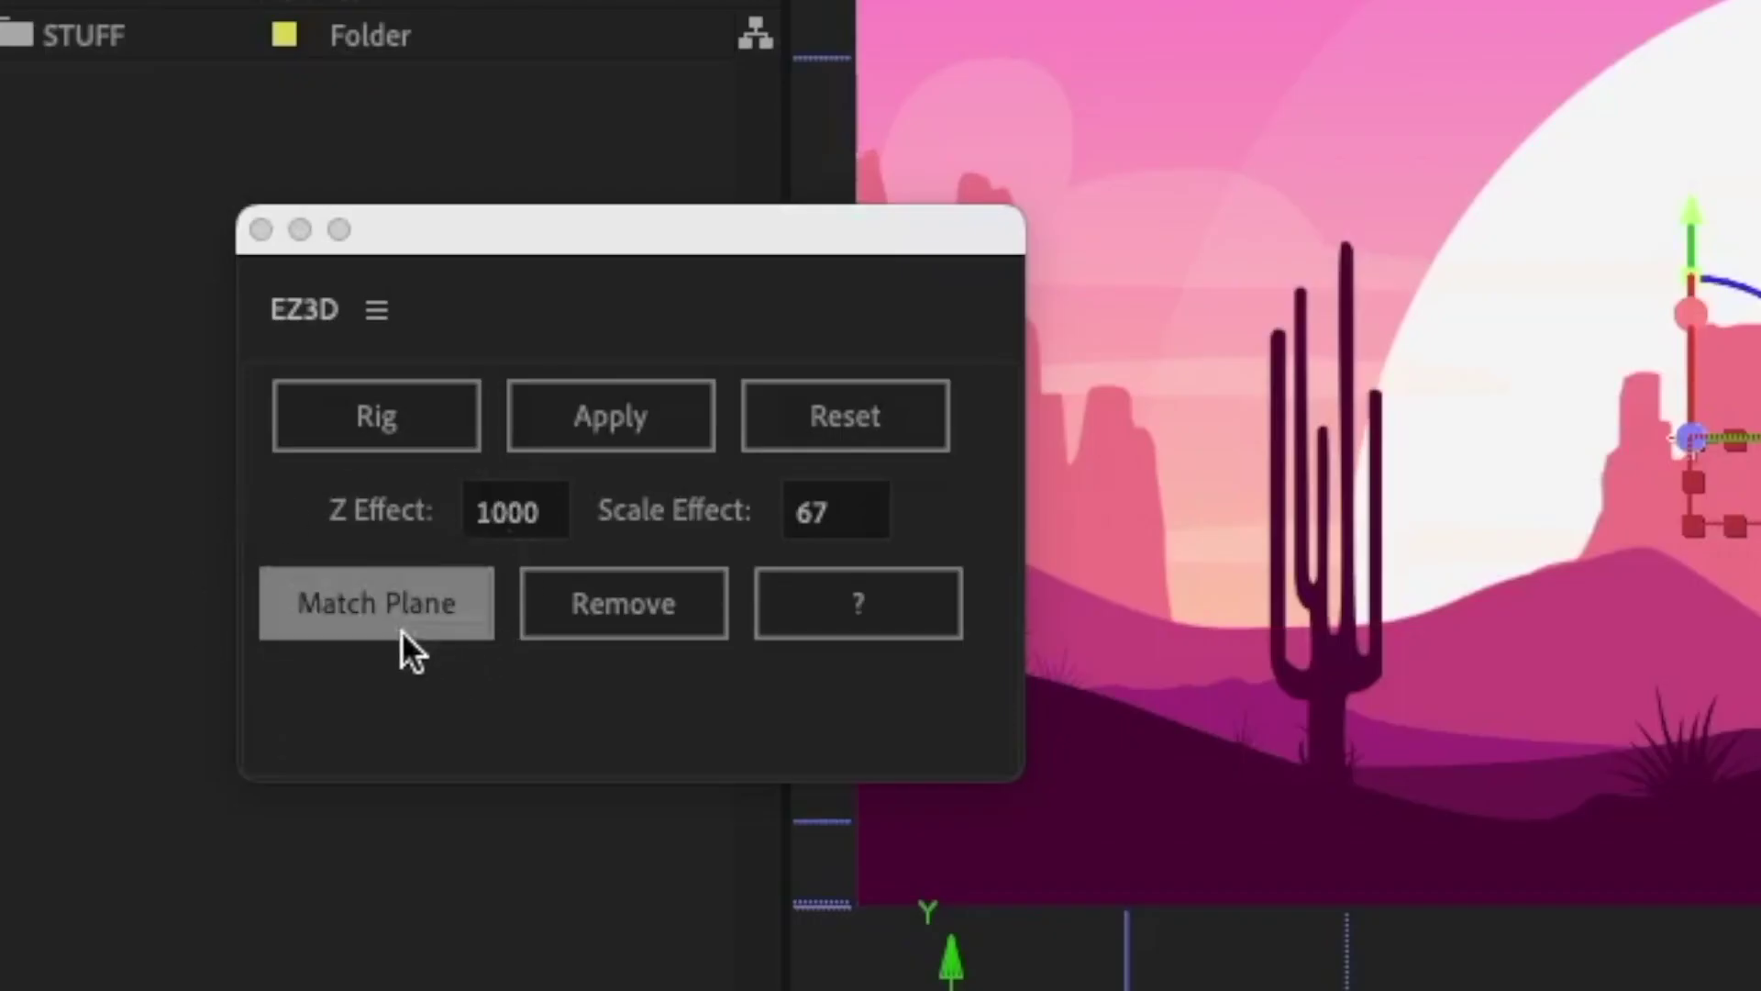
# Step: Match the nulls to Null 104's depth, then remove the EZ3D rig to restore layer sizes
pyautogui.click(400, 614)
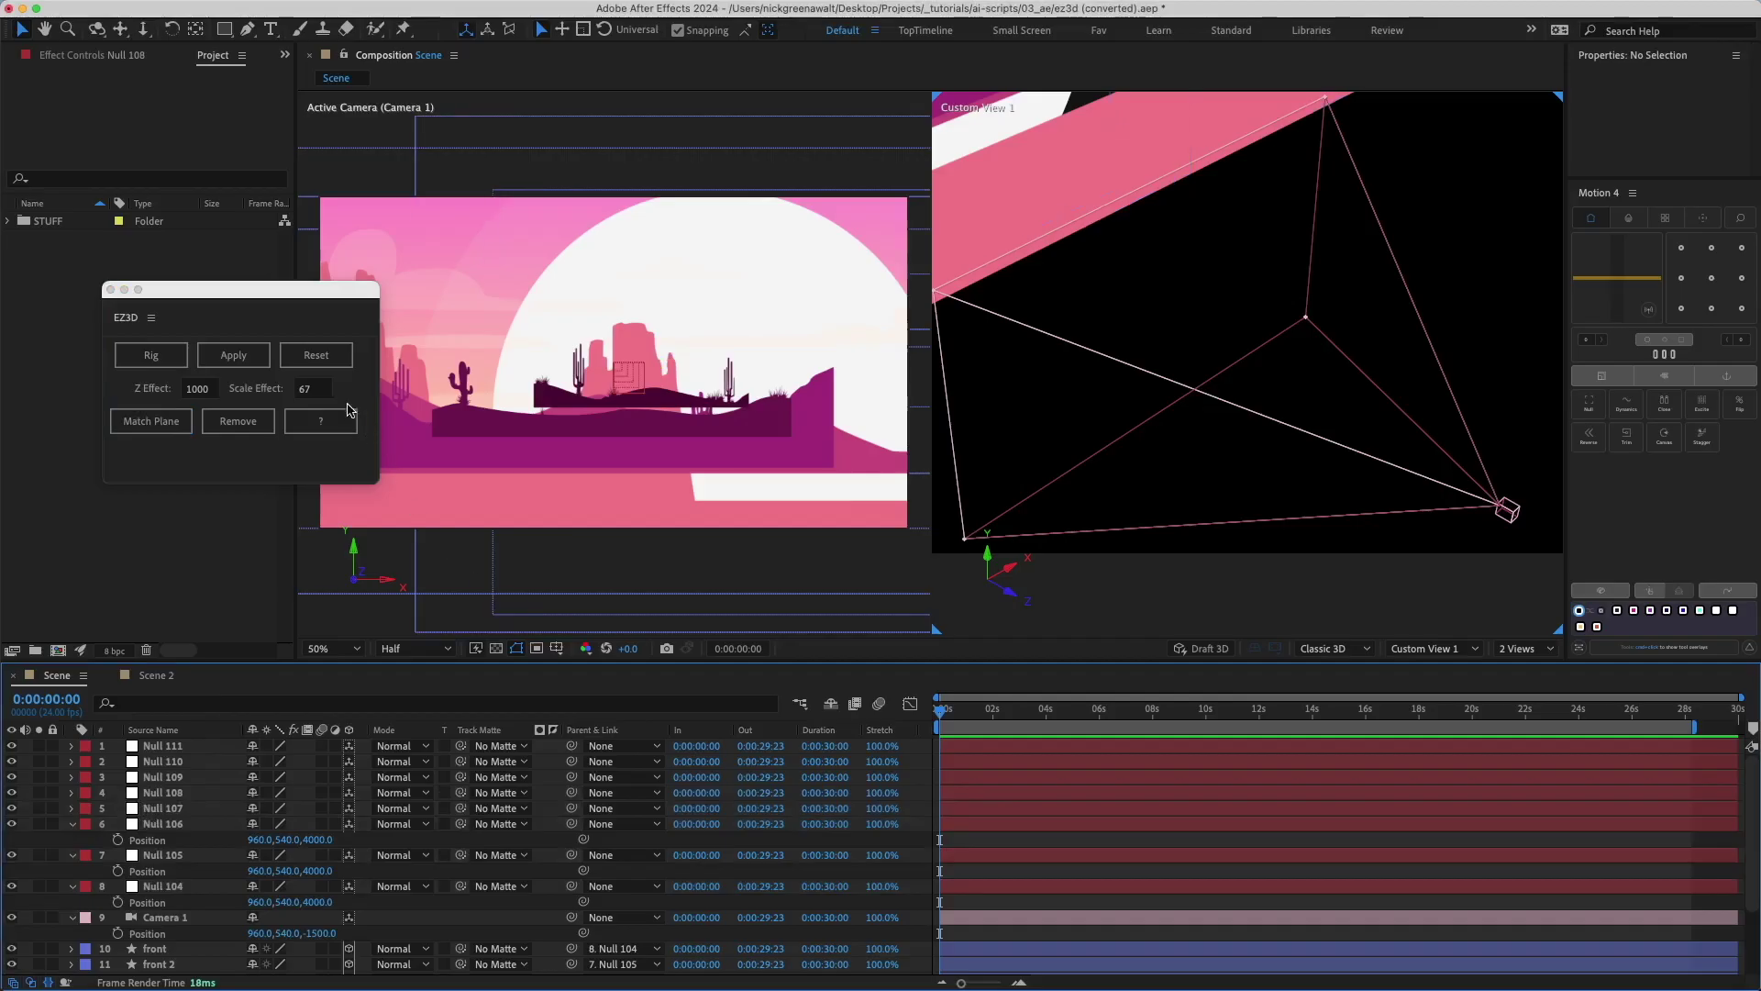
pyautogui.click(236, 420)
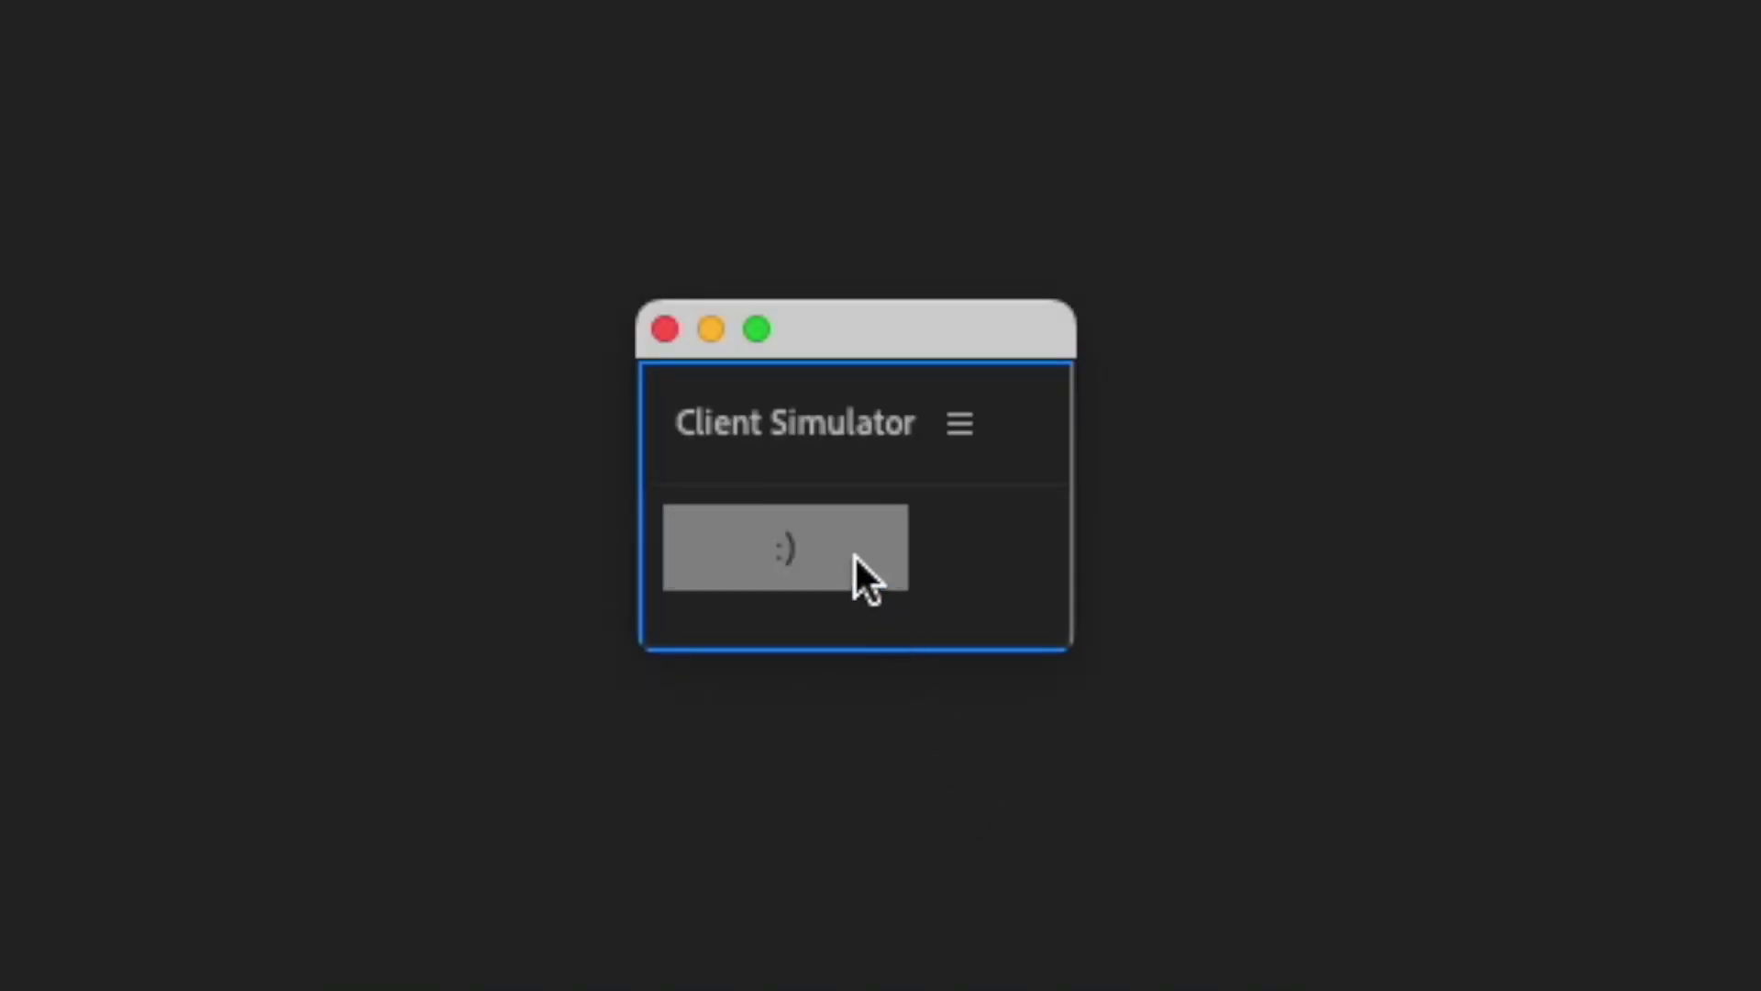
# Step: Run Client Simulator's ":)" button to show the cereal-box graphics joke alert
pyautogui.click(855, 553)
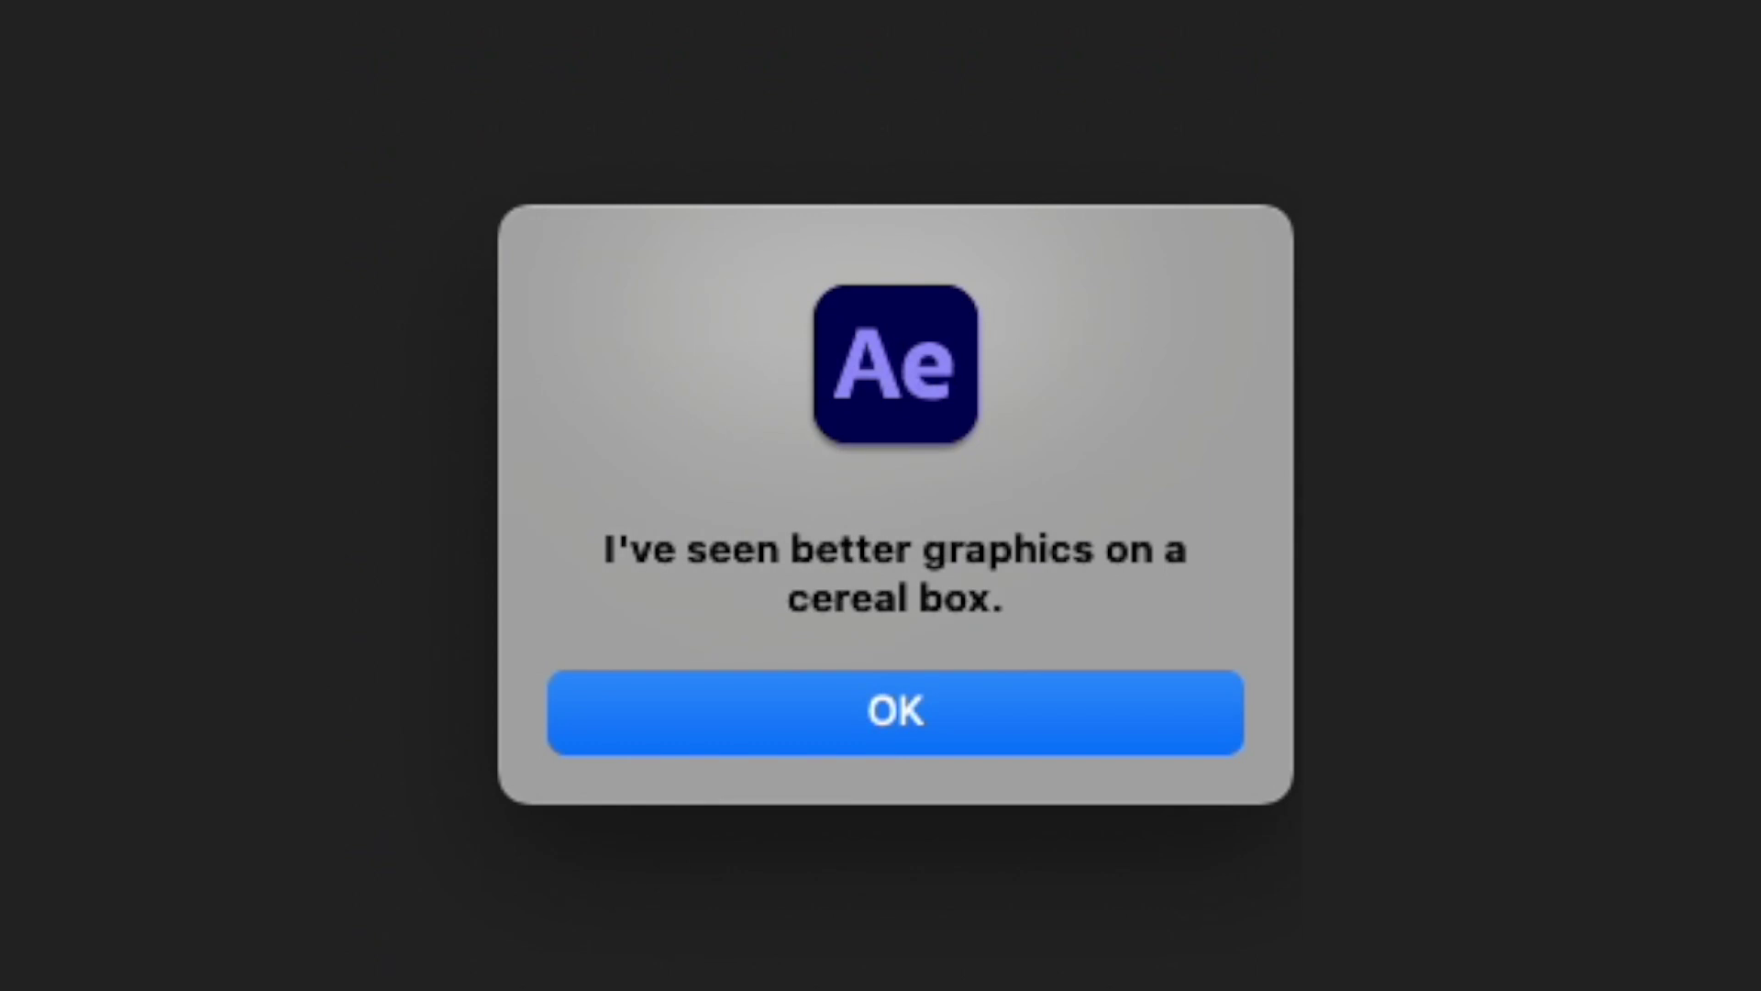